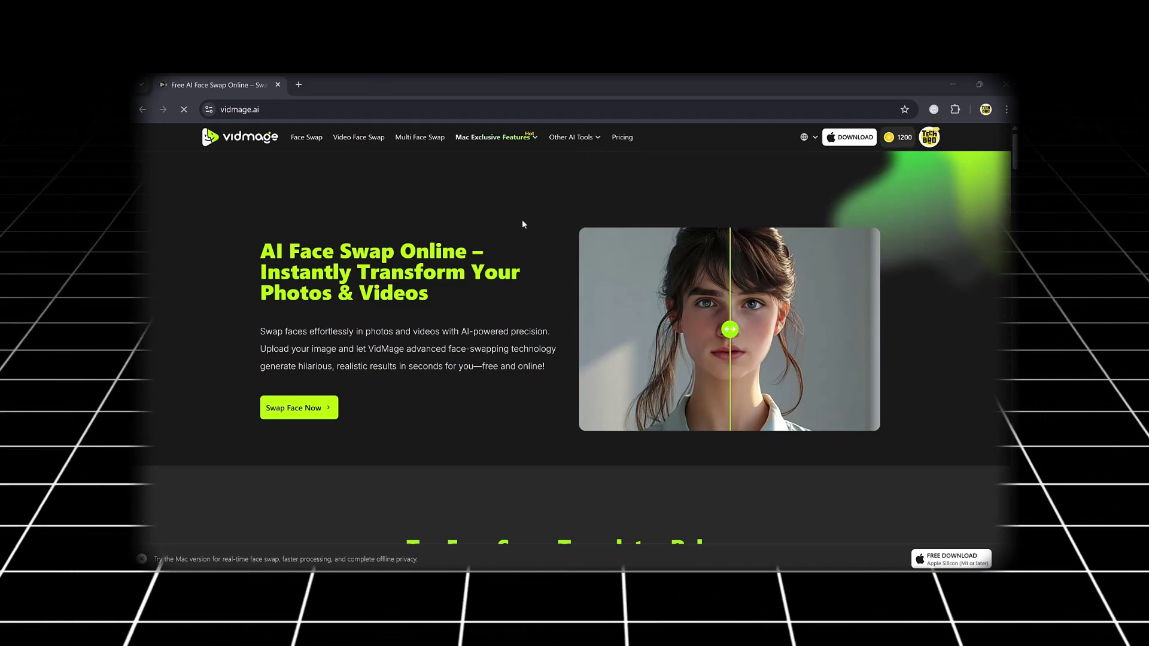
# Step: Scroll down through the homepage's templates, features and FAQ sections
pyautogui.scroll(-3, 521, 219)
pyautogui.scroll(-2, 522, 219)
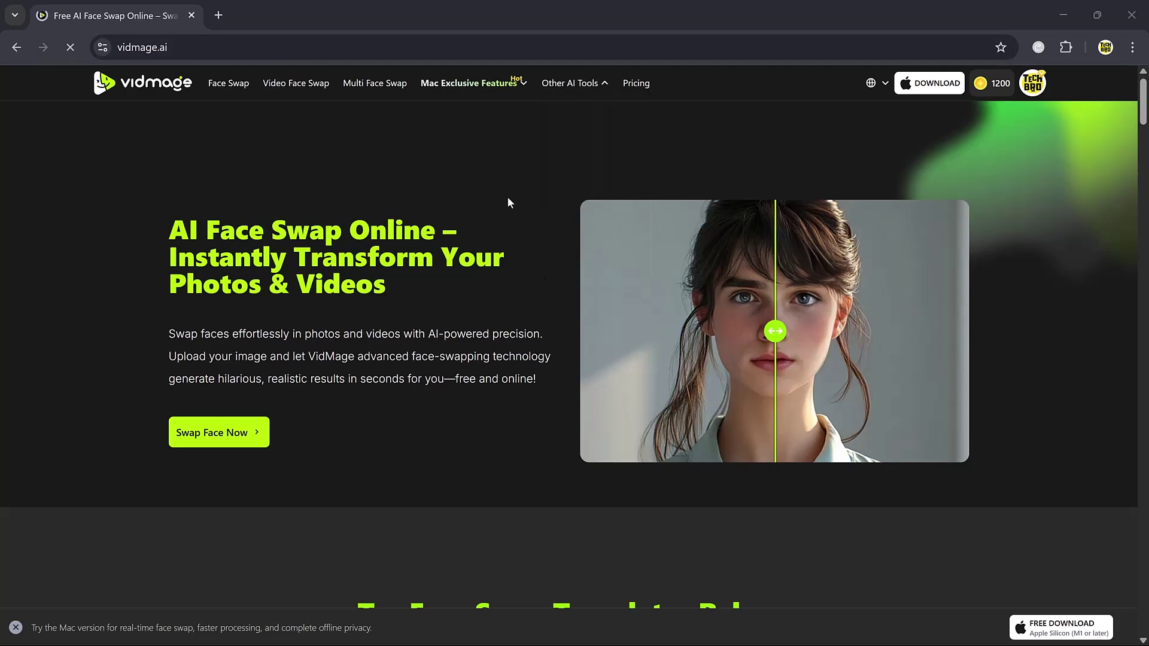
pyautogui.scroll(-5, 507, 191)
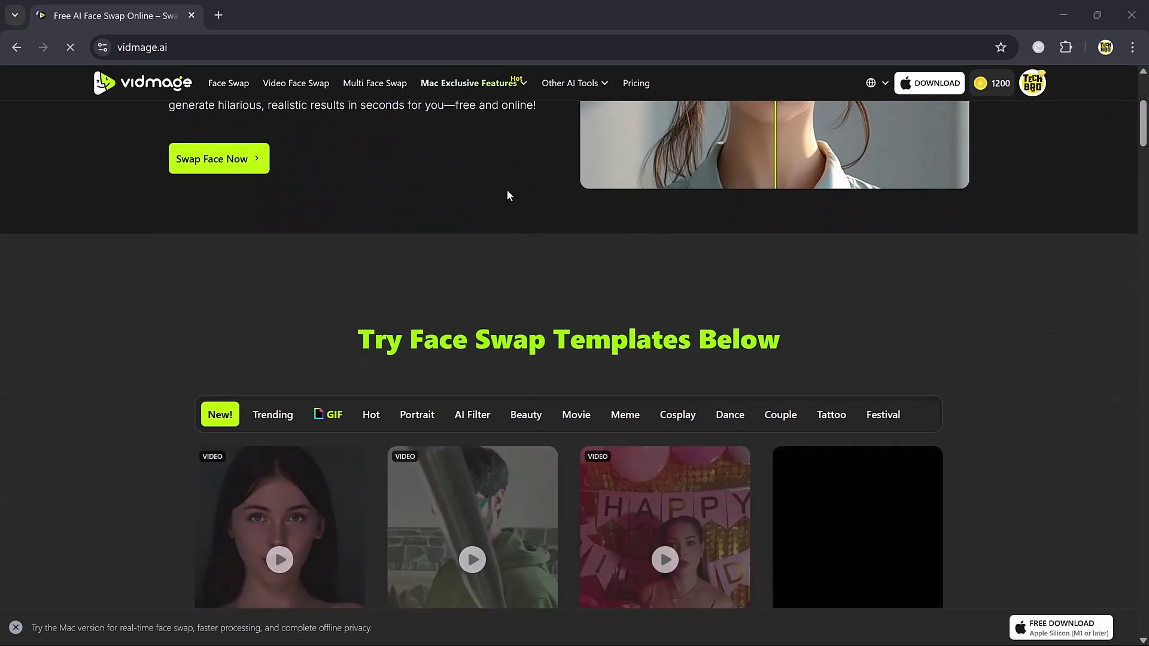
pyautogui.scroll(-2, 507, 191)
pyautogui.scroll(-2, 507, 193)
pyautogui.scroll(-3, 507, 192)
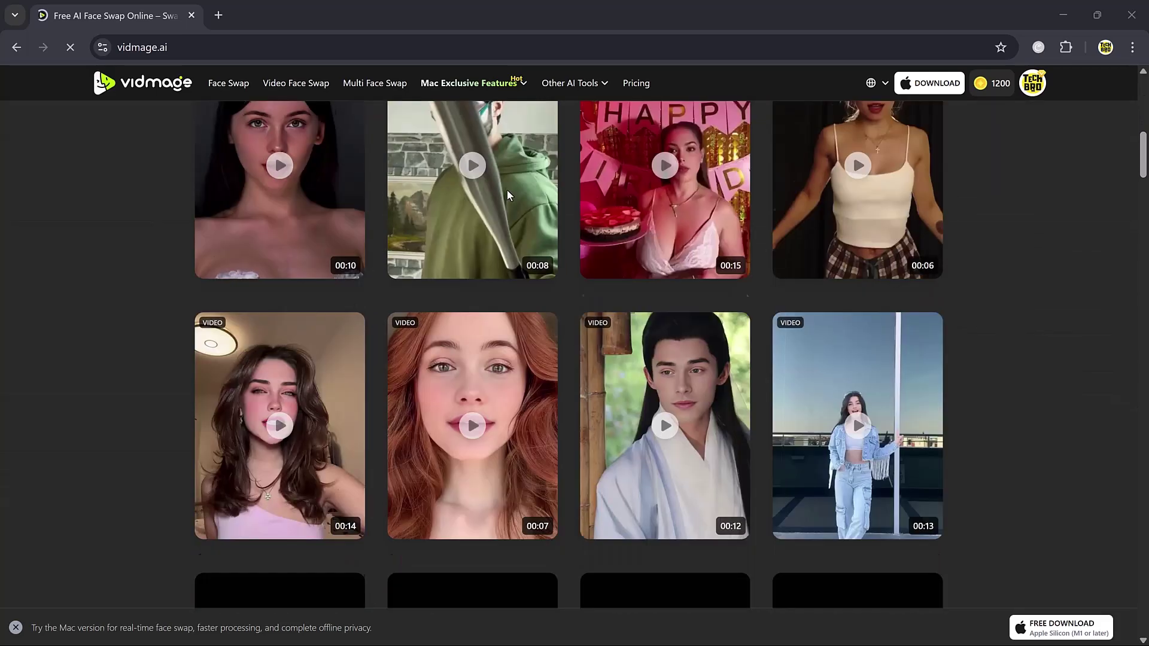
pyautogui.scroll(-2, 507, 193)
pyautogui.scroll(-4, 508, 189)
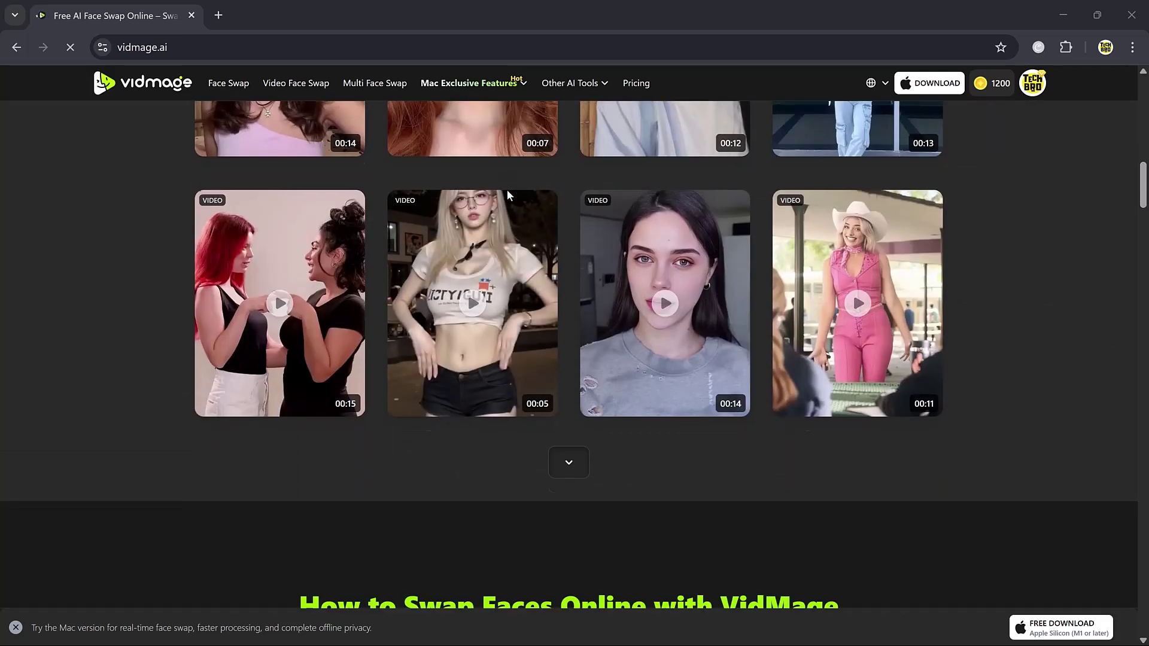
pyautogui.scroll(-3, 508, 189)
pyautogui.scroll(-4, 507, 189)
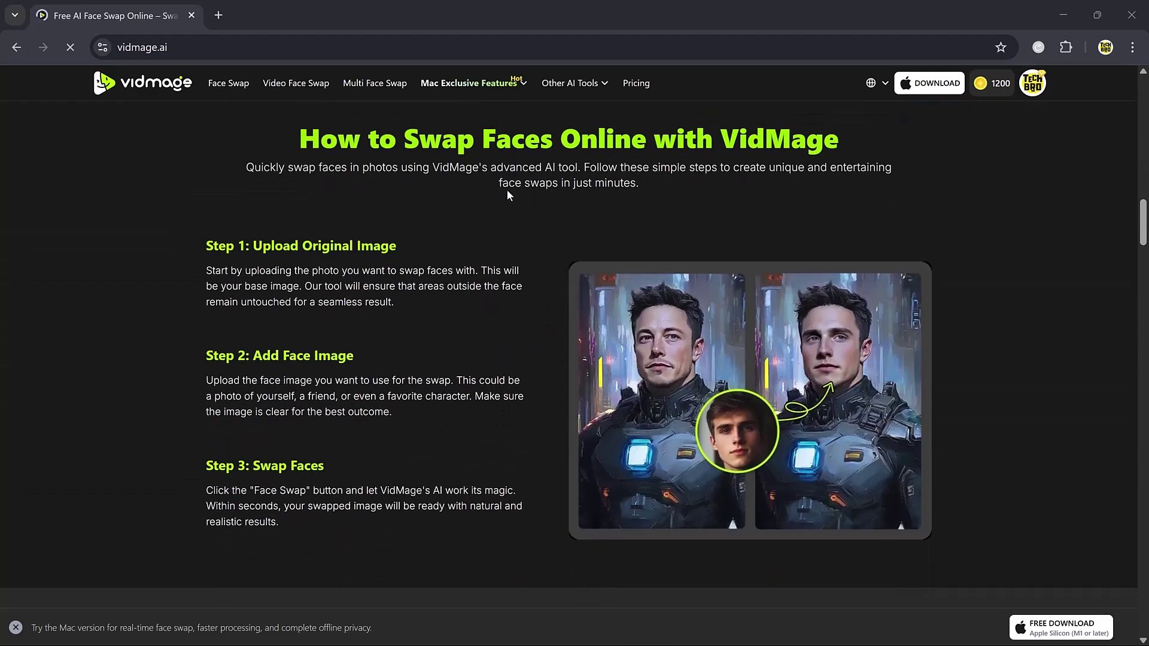
pyautogui.scroll(-6, 507, 189)
pyautogui.scroll(-2, 507, 190)
pyautogui.scroll(-2, 507, 191)
pyautogui.scroll(-2, 508, 191)
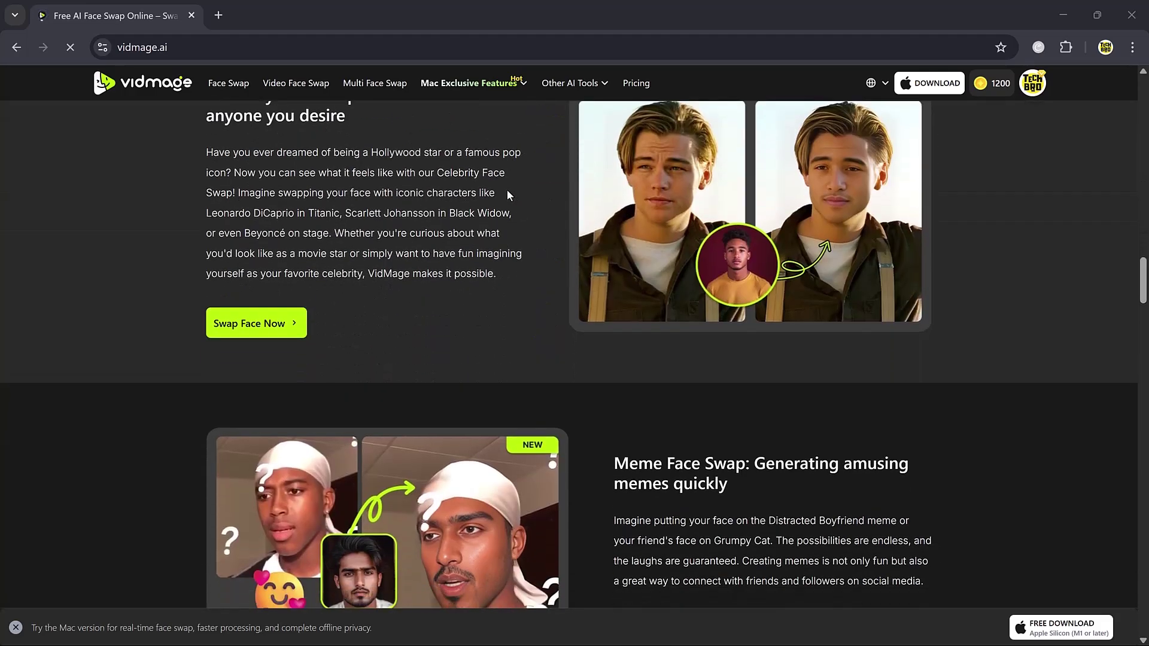
pyautogui.scroll(-5, 507, 191)
pyautogui.scroll(-6, 508, 191)
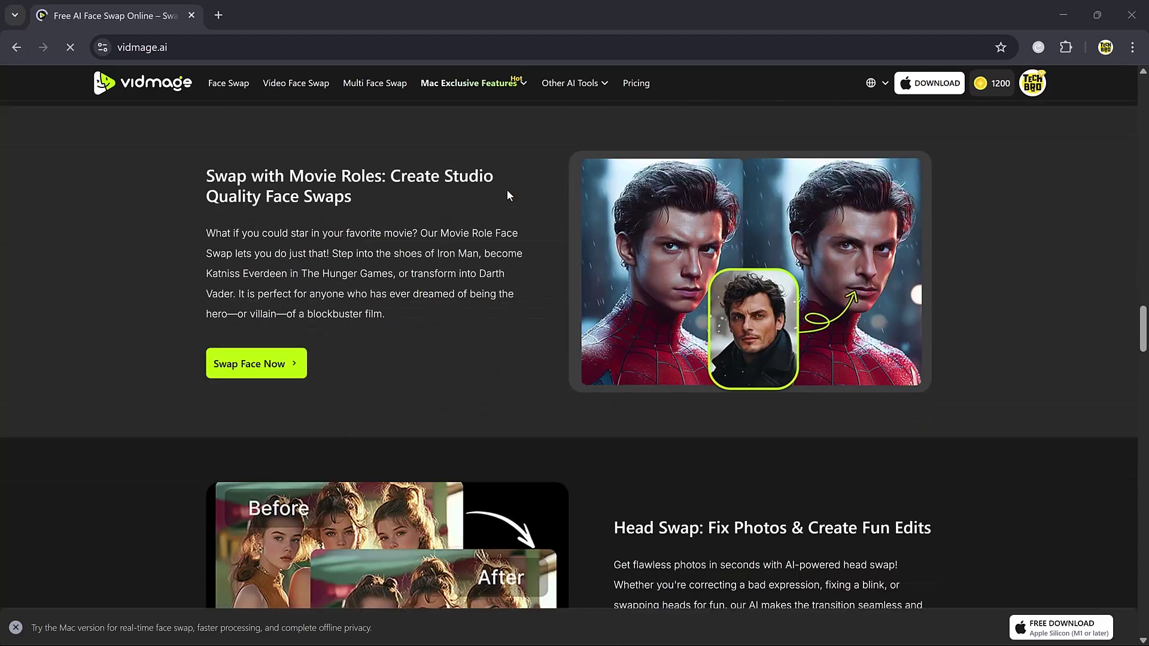
pyautogui.scroll(-1, 507, 192)
pyautogui.scroll(-6, 507, 193)
pyautogui.scroll(-5, 507, 192)
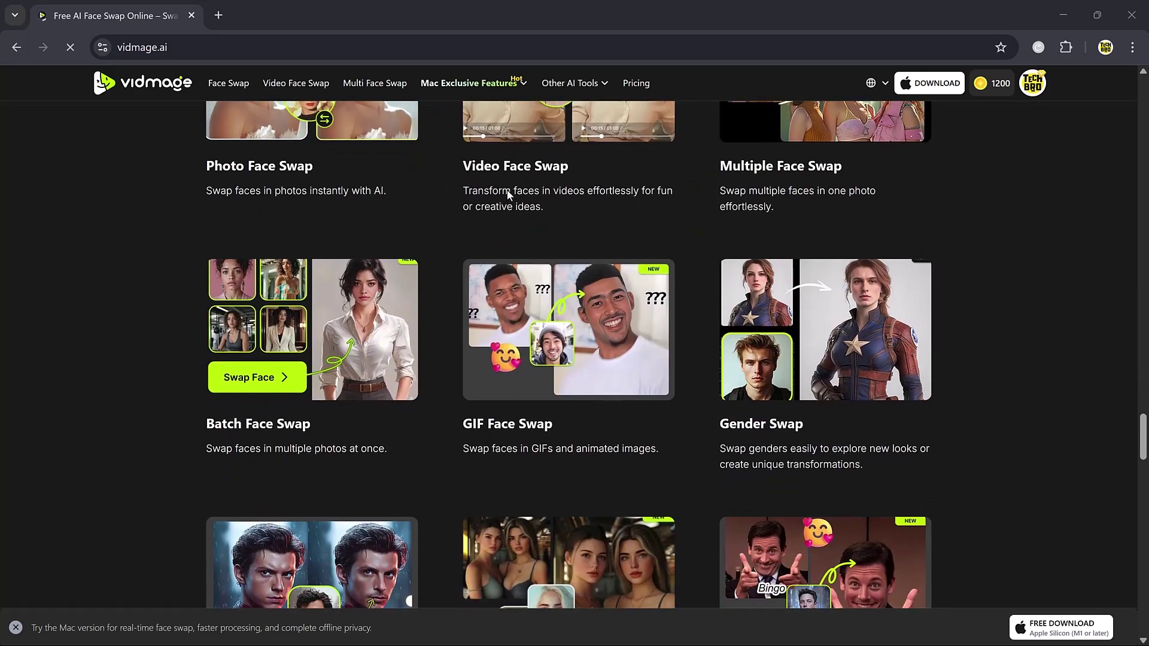
pyautogui.scroll(-5, 507, 193)
pyautogui.scroll(-1, 508, 193)
pyautogui.scroll(-2, 507, 192)
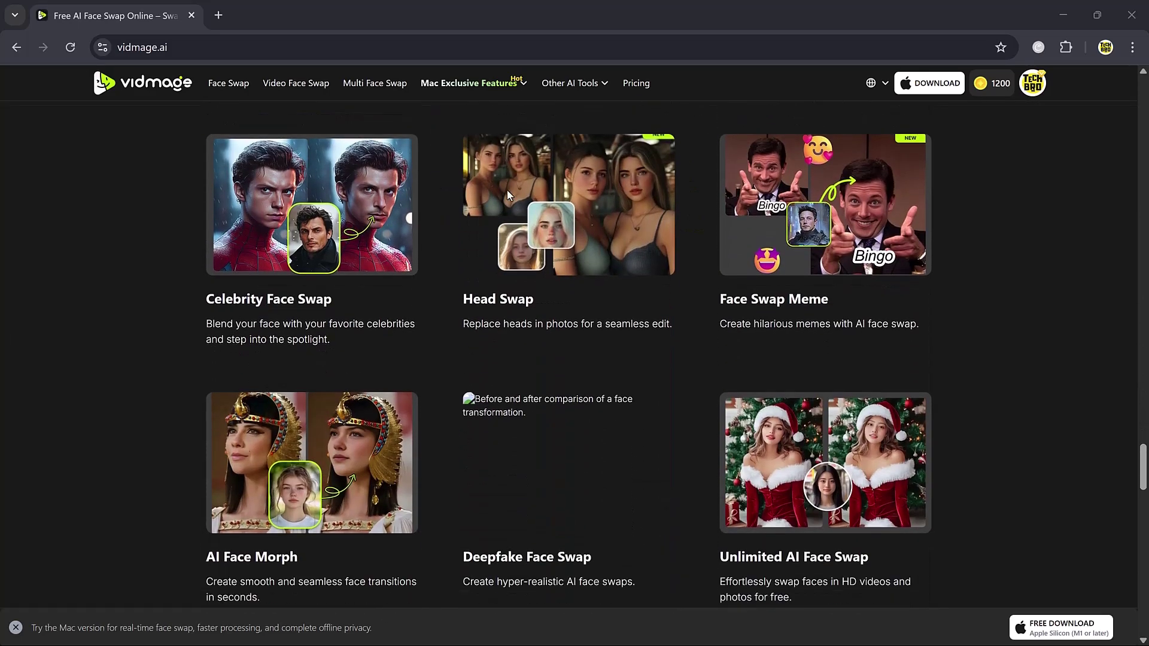
pyautogui.scroll(-3, 508, 192)
pyautogui.scroll(-4, 507, 192)
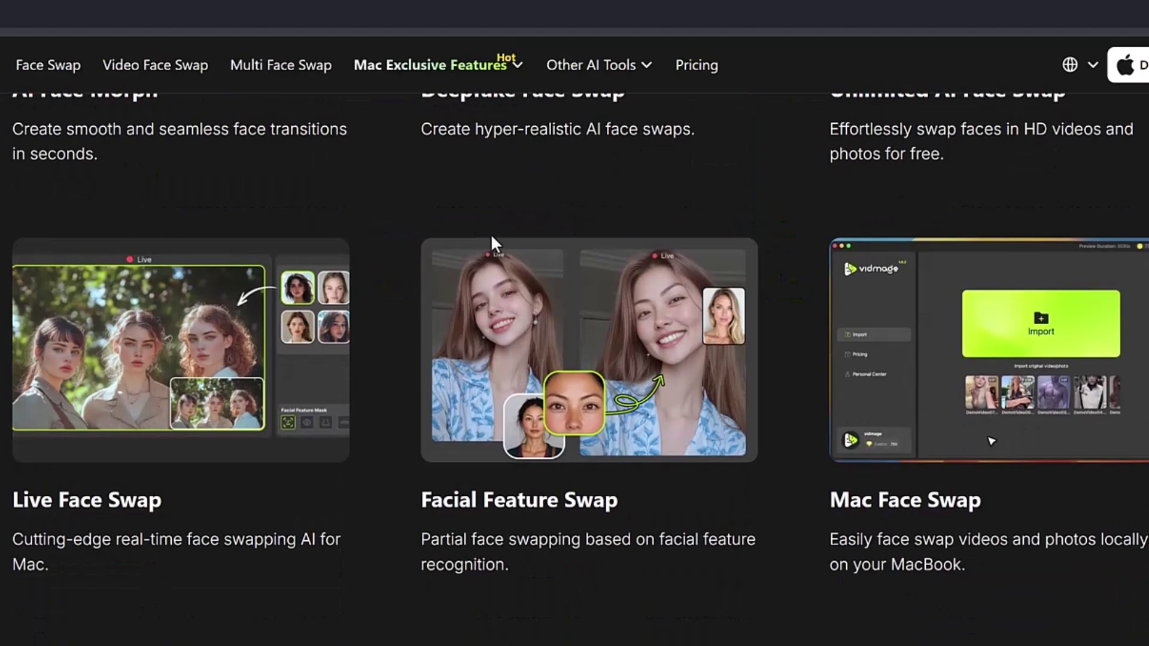
pyautogui.scroll(-5, 492, 239)
pyautogui.scroll(-5, 492, 239)
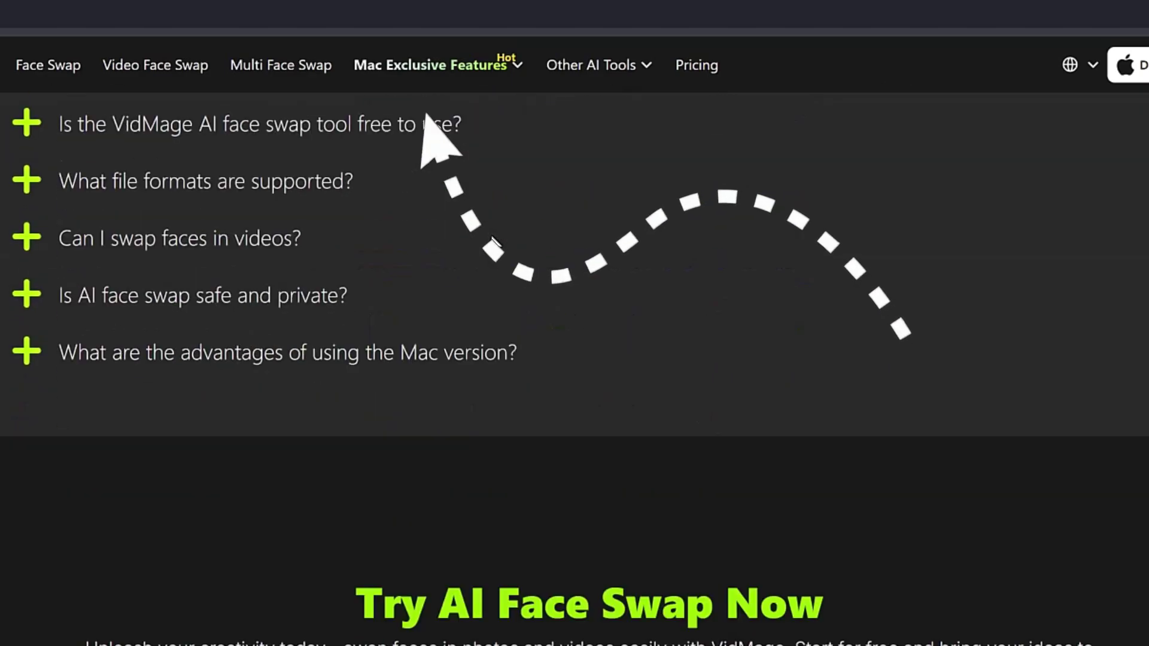
pyautogui.scroll(-3, 492, 239)
pyautogui.scroll(-5, 493, 239)
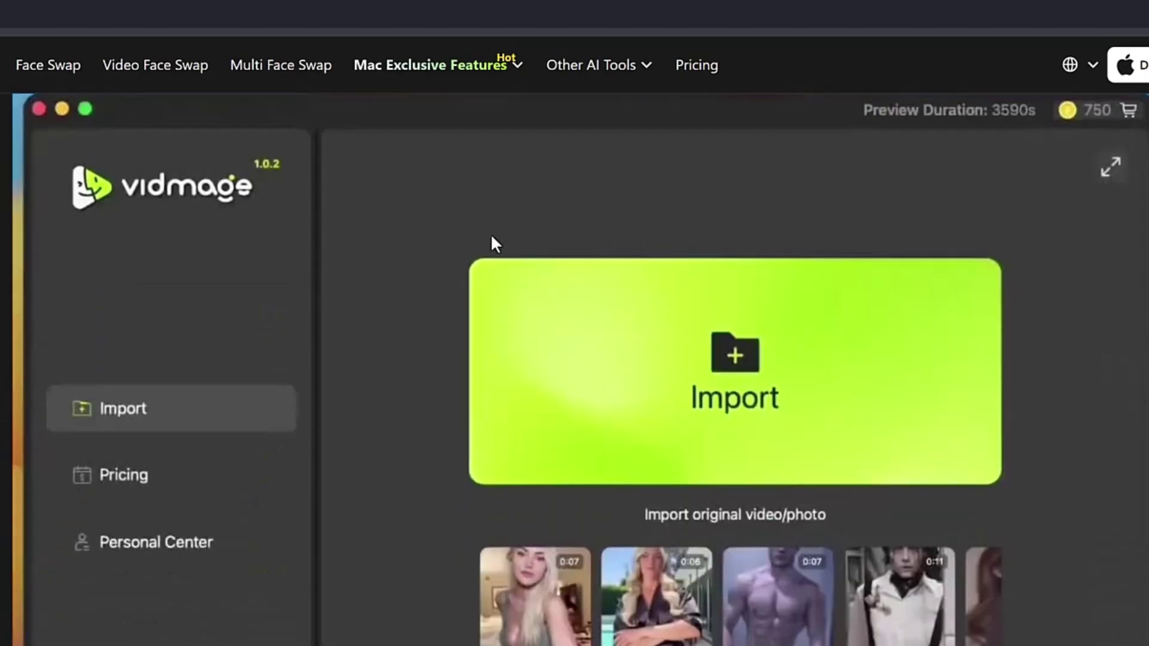
pyautogui.scroll(-2, 493, 239)
pyautogui.scroll(-2, 493, 239)
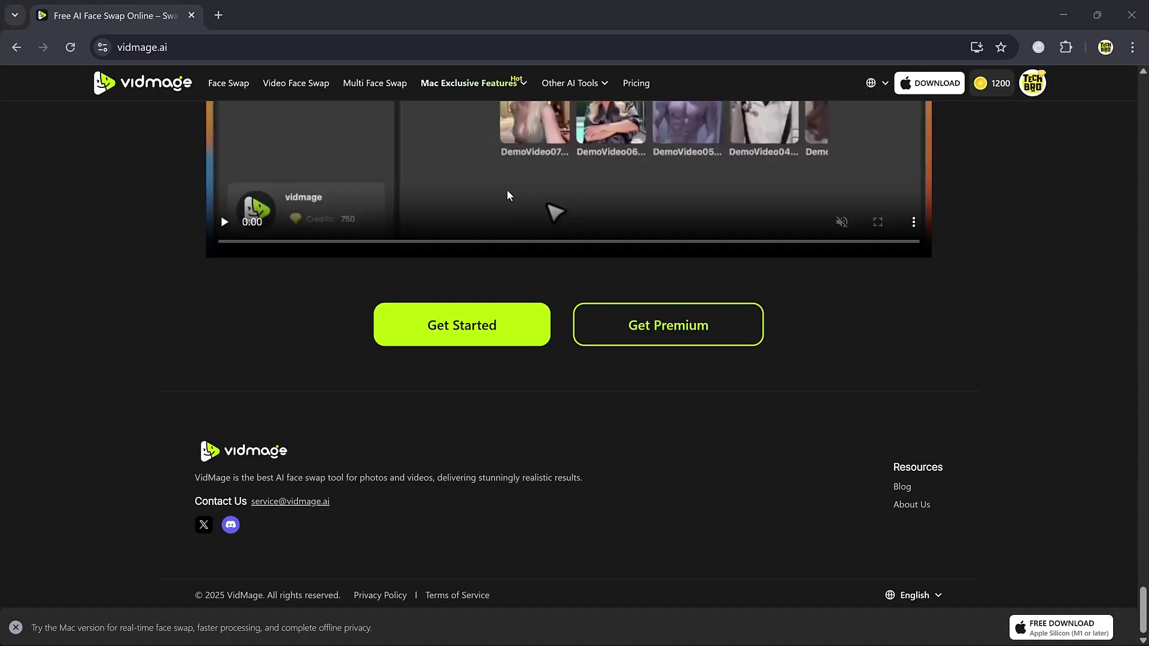
# Step: Scroll back up the homepage toward the top
pyautogui.scroll(5, 508, 193)
pyautogui.scroll(5, 508, 192)
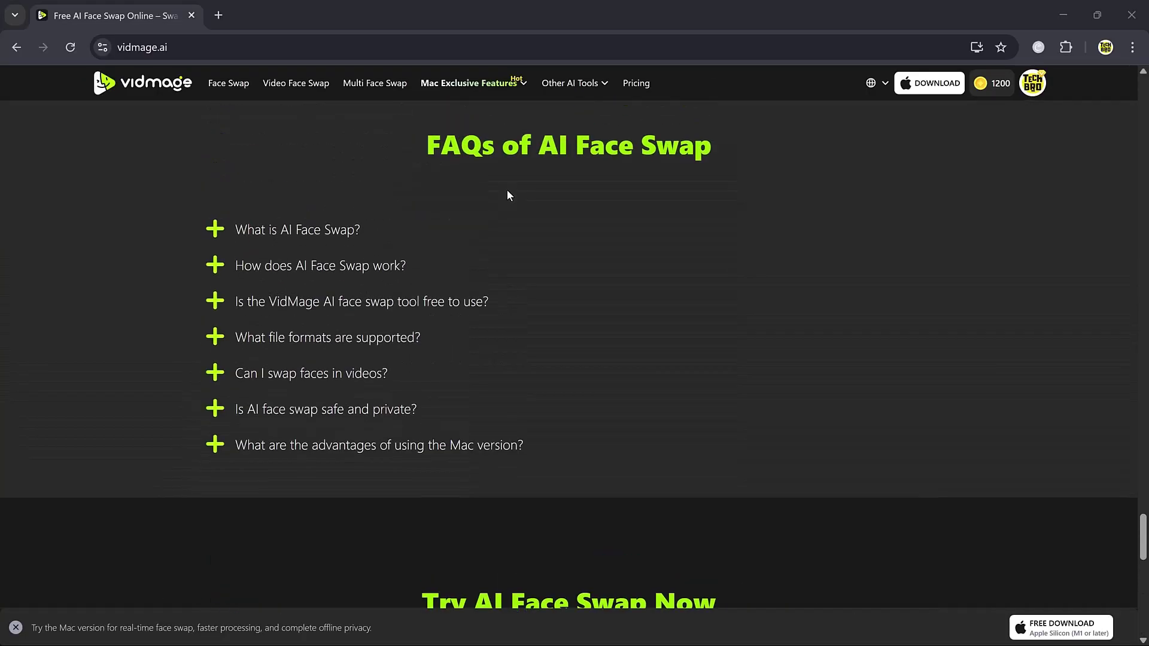
pyautogui.scroll(5, 508, 192)
pyautogui.scroll(2, 508, 194)
pyautogui.scroll(5, 507, 194)
pyautogui.scroll(5, 507, 195)
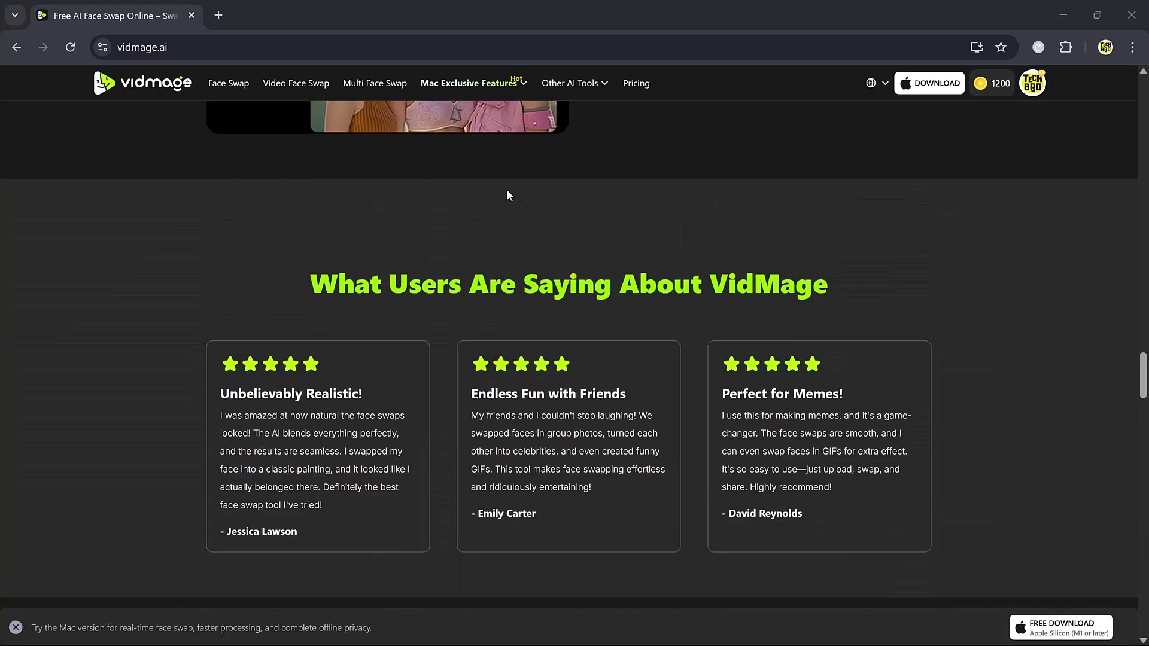
pyautogui.scroll(5, 507, 195)
pyautogui.scroll(2, 508, 194)
pyautogui.scroll(5, 507, 194)
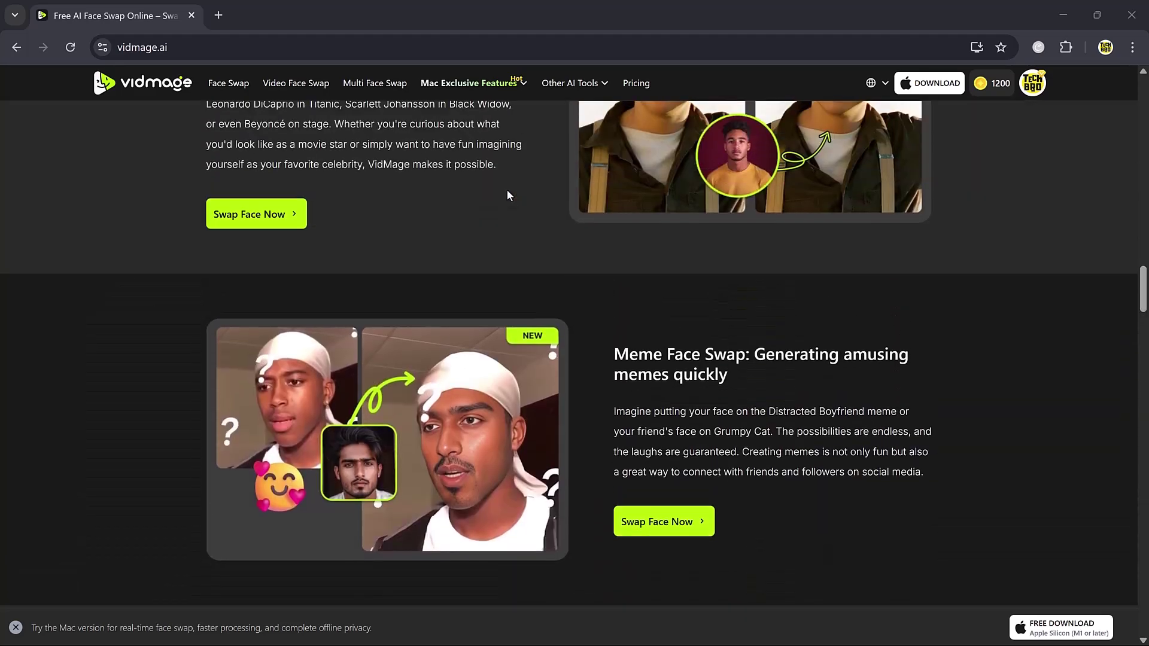
pyautogui.scroll(2, 508, 194)
pyautogui.scroll(3, 508, 192)
pyautogui.scroll(5, 507, 192)
pyautogui.scroll(5, 508, 192)
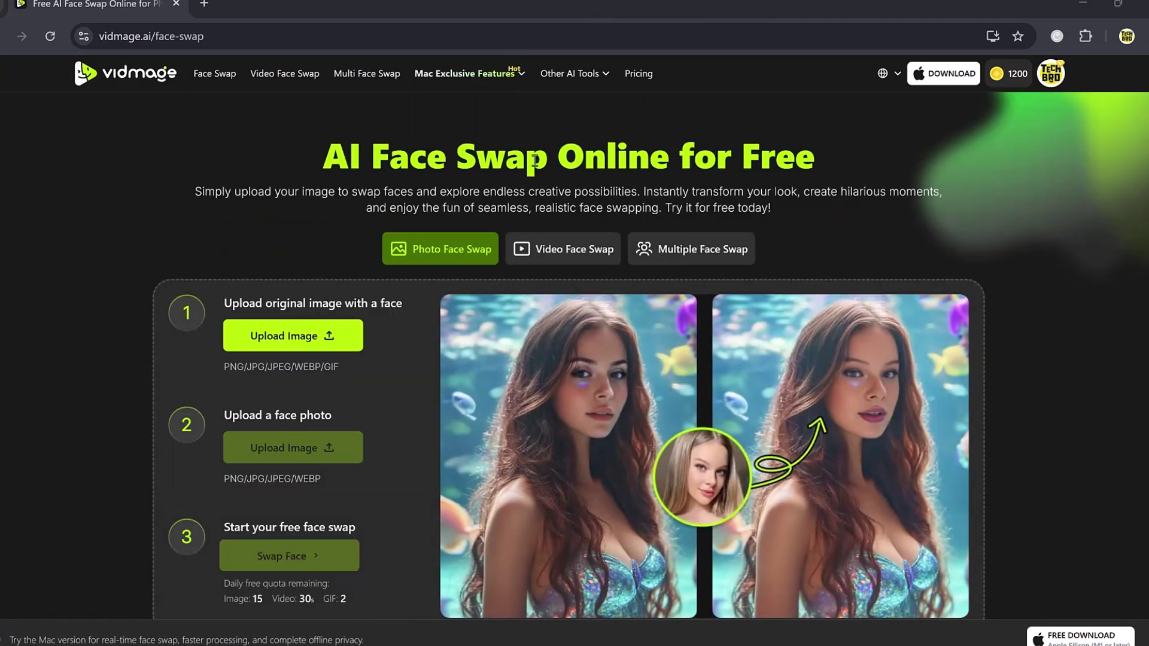
# Step: Upload image 99 as the original photo and photo 88 as the swap-in face
pyautogui.scroll(-1, 545, 137)
pyautogui.click(293, 276)
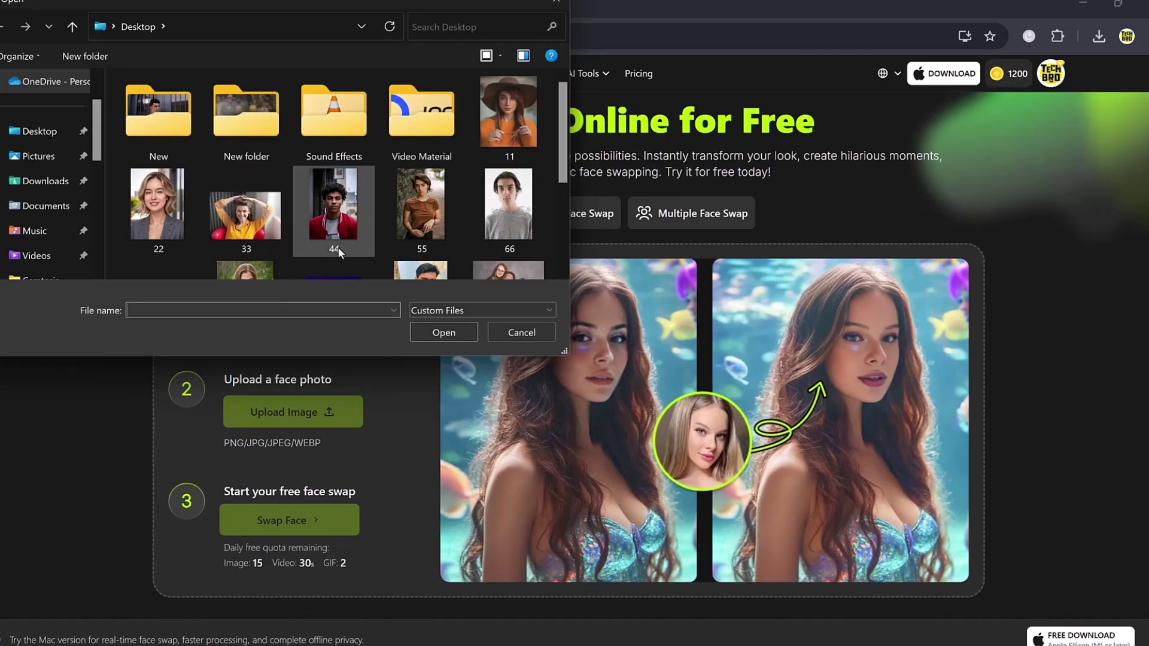
pyautogui.scroll(1, 338, 253)
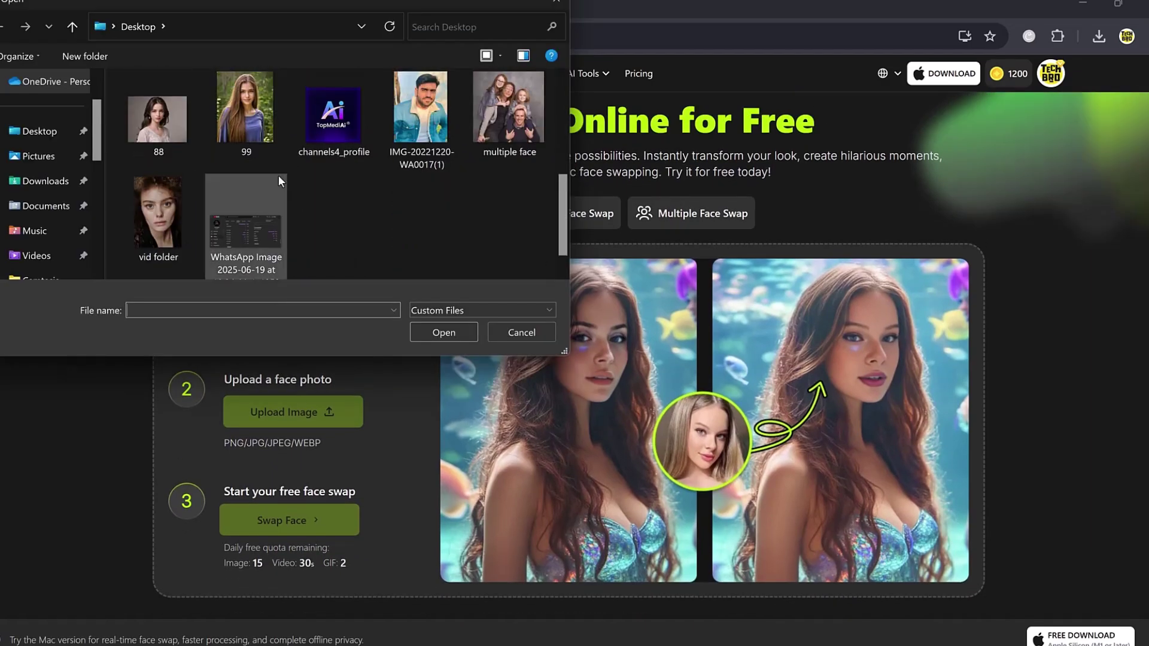
pyautogui.doubleClick(258, 123)
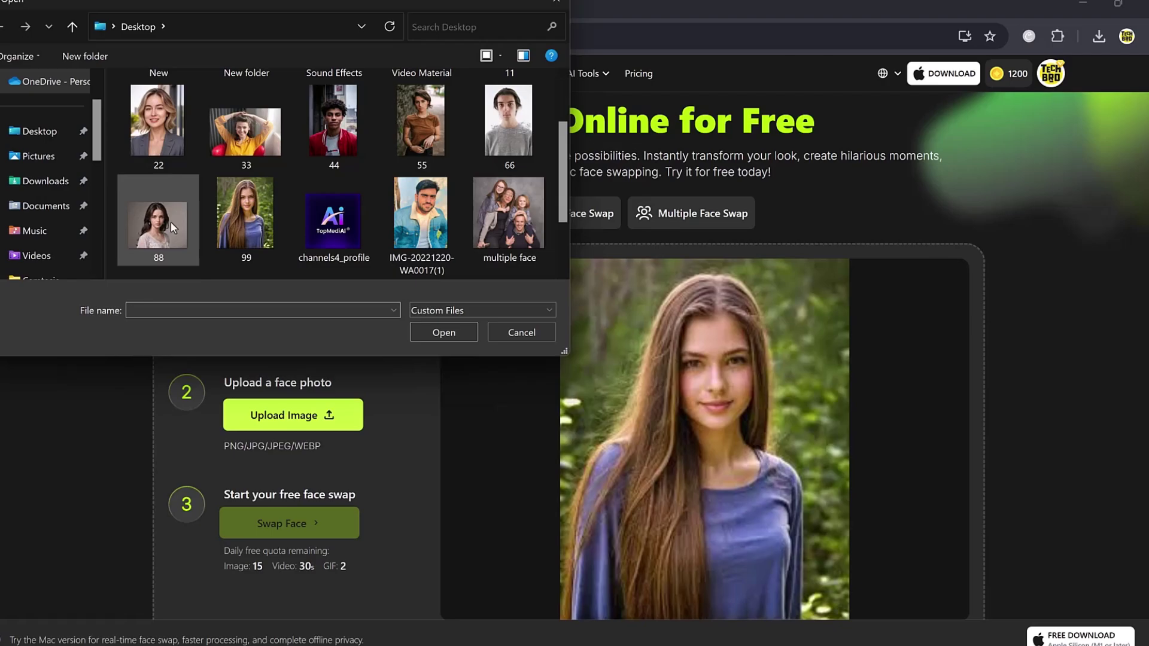
pyautogui.doubleClick(171, 226)
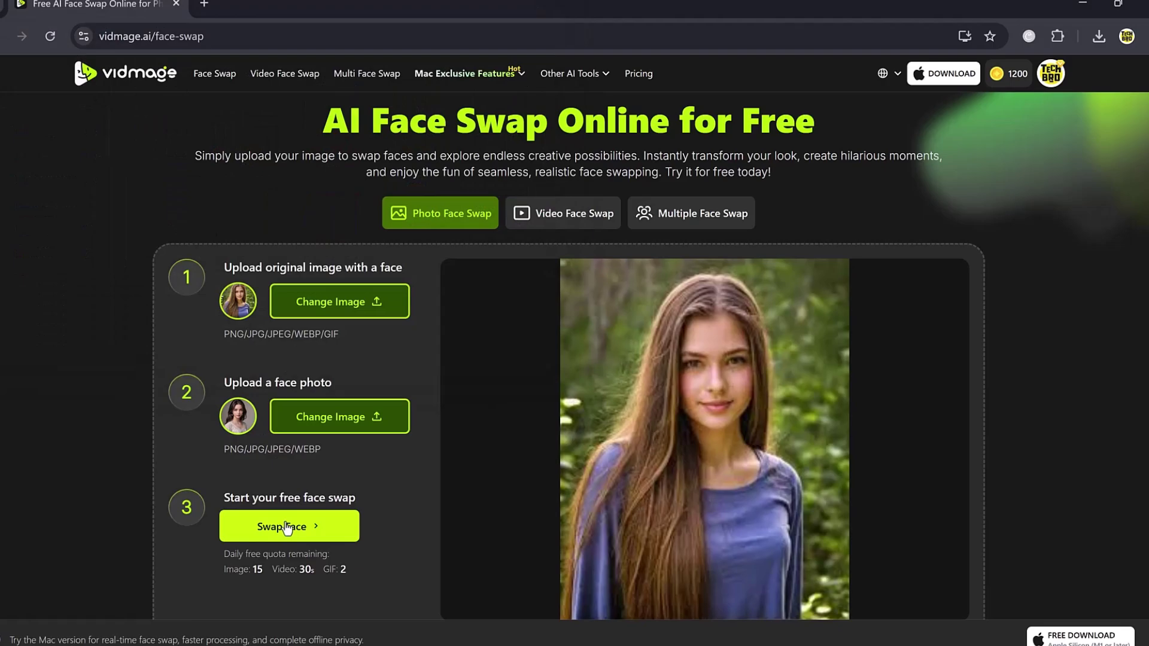
# Step: Generate the swapped photo, compare it on the slider, and download it as VidMage-20250716175539.jpg
pyautogui.click(303, 527)
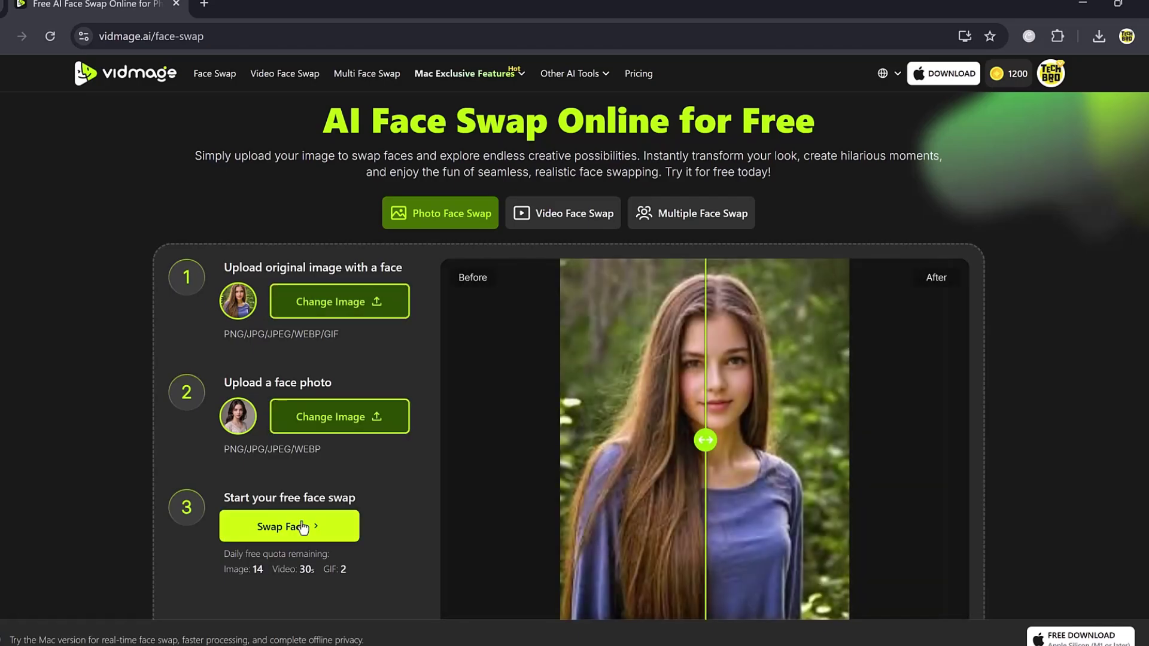
pyautogui.scroll(-1, 302, 528)
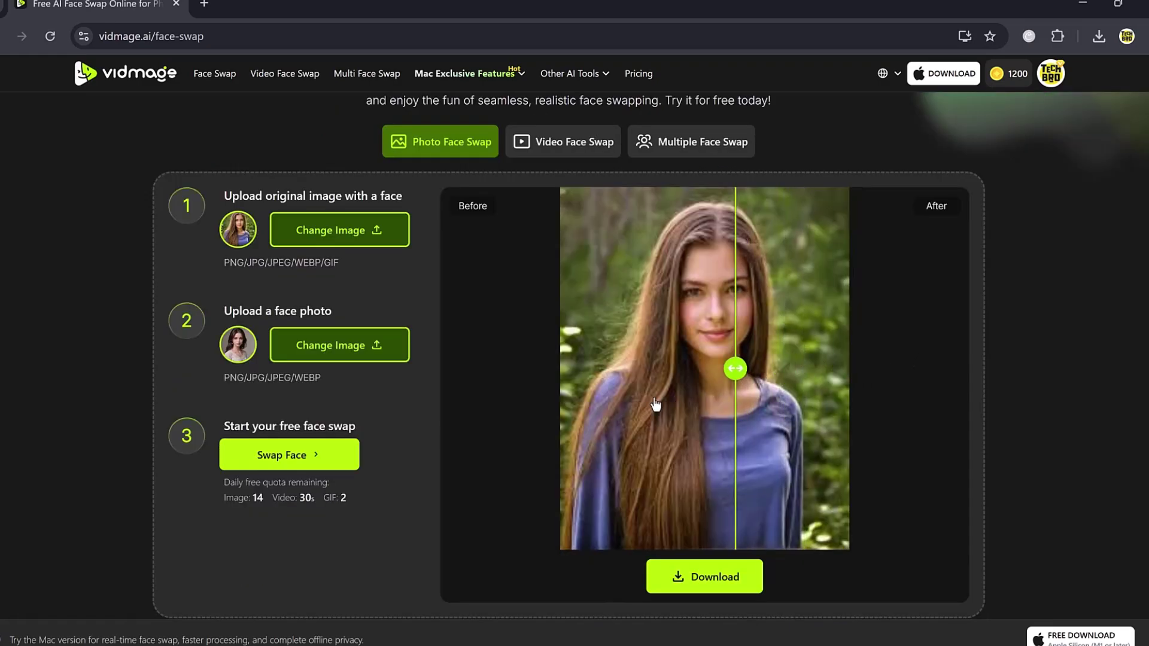
pyautogui.moveTo(591, 423); pyautogui.dragTo(837, 385)
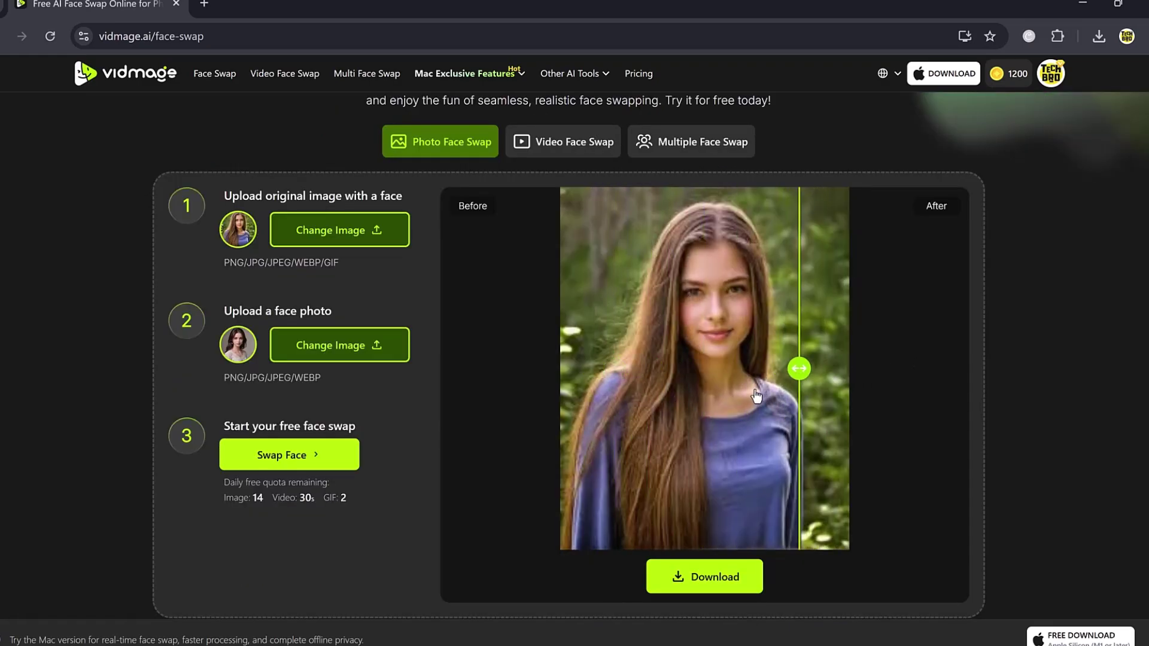
pyautogui.click(712, 579)
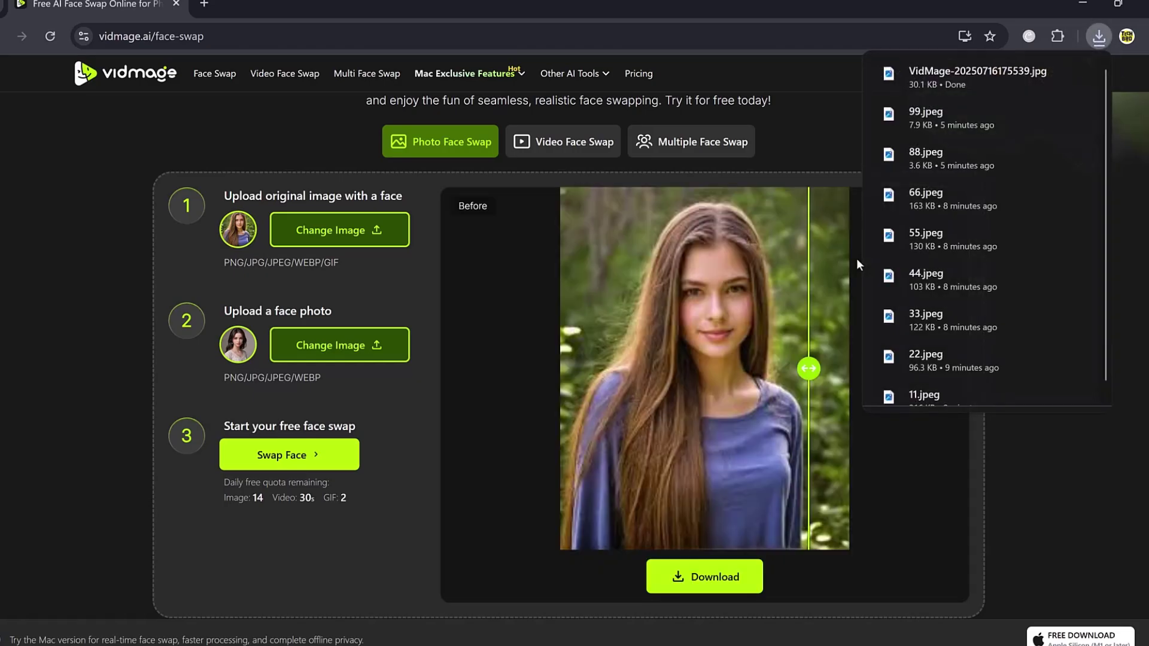
pyautogui.click(574, 249)
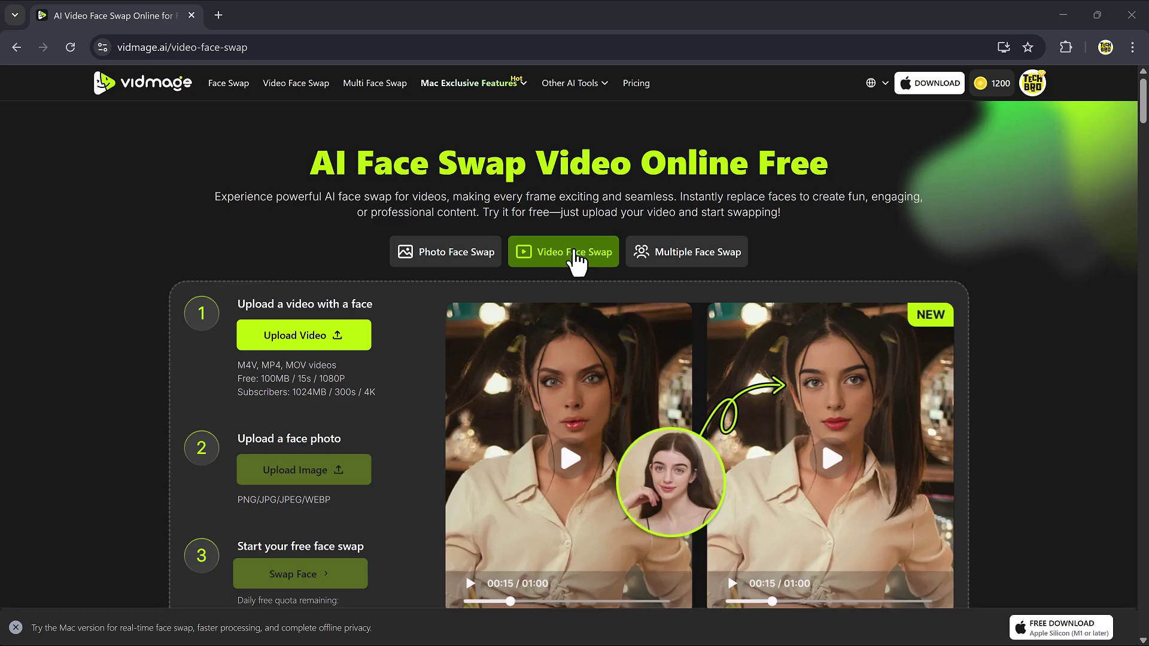
# Step: Upload the first talking-man video and the man's portrait as the replacement face
pyautogui.scroll(-1, 633, 369)
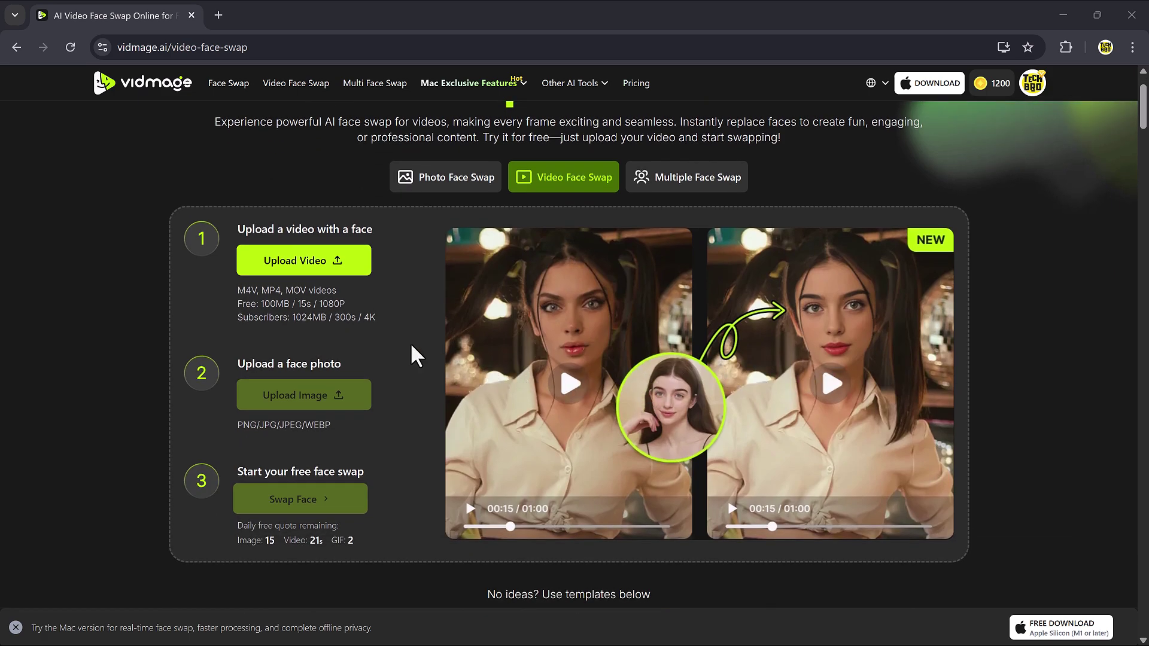
pyautogui.click(307, 261)
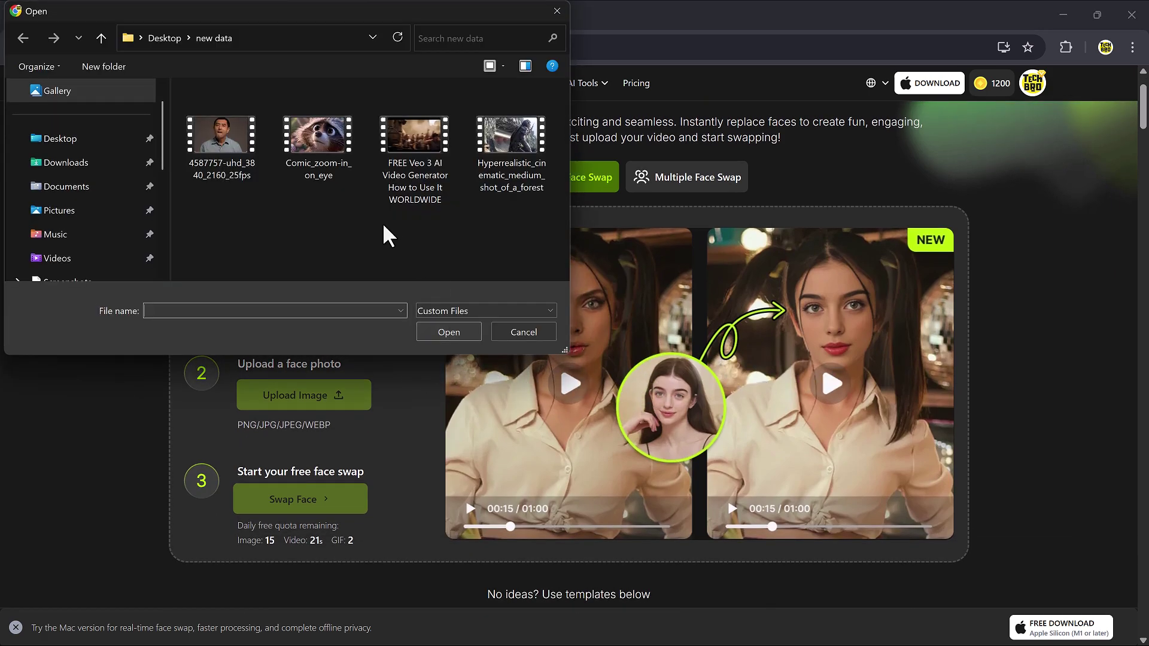
pyautogui.doubleClick(232, 148)
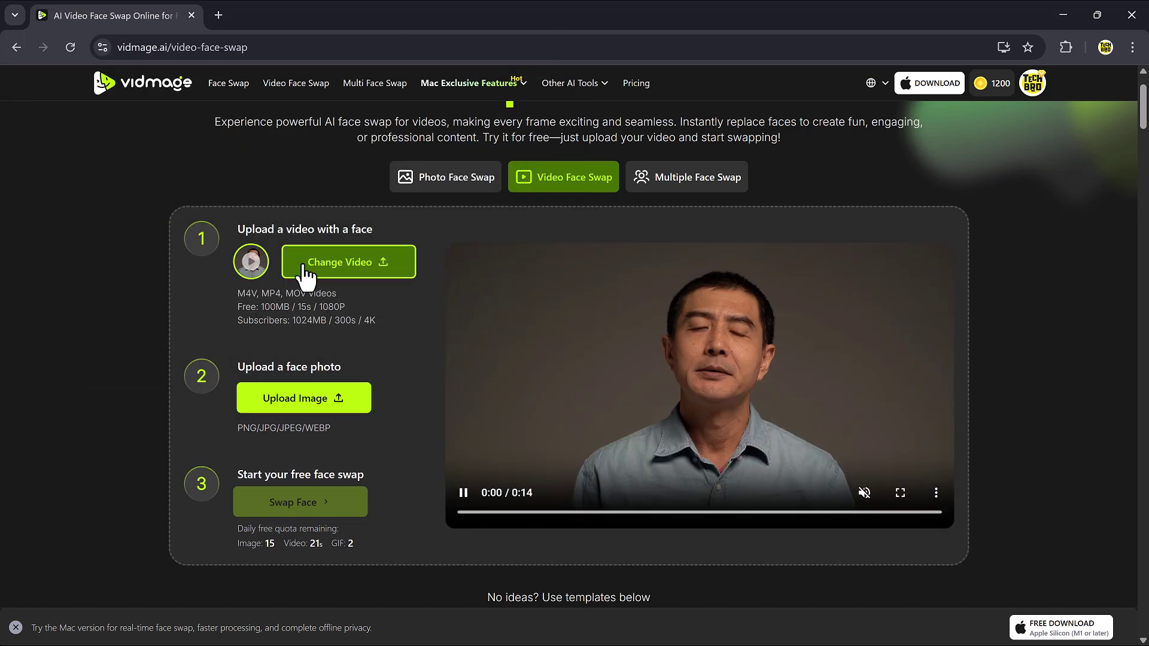
pyautogui.click(463, 493)
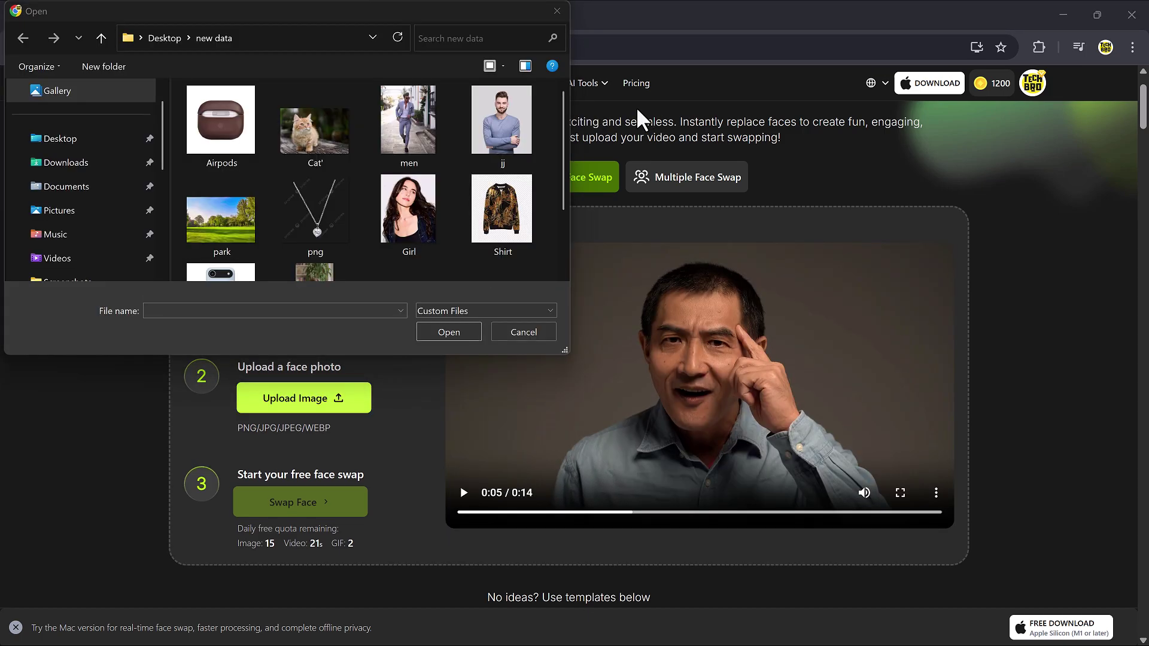
pyautogui.doubleClick(503, 144)
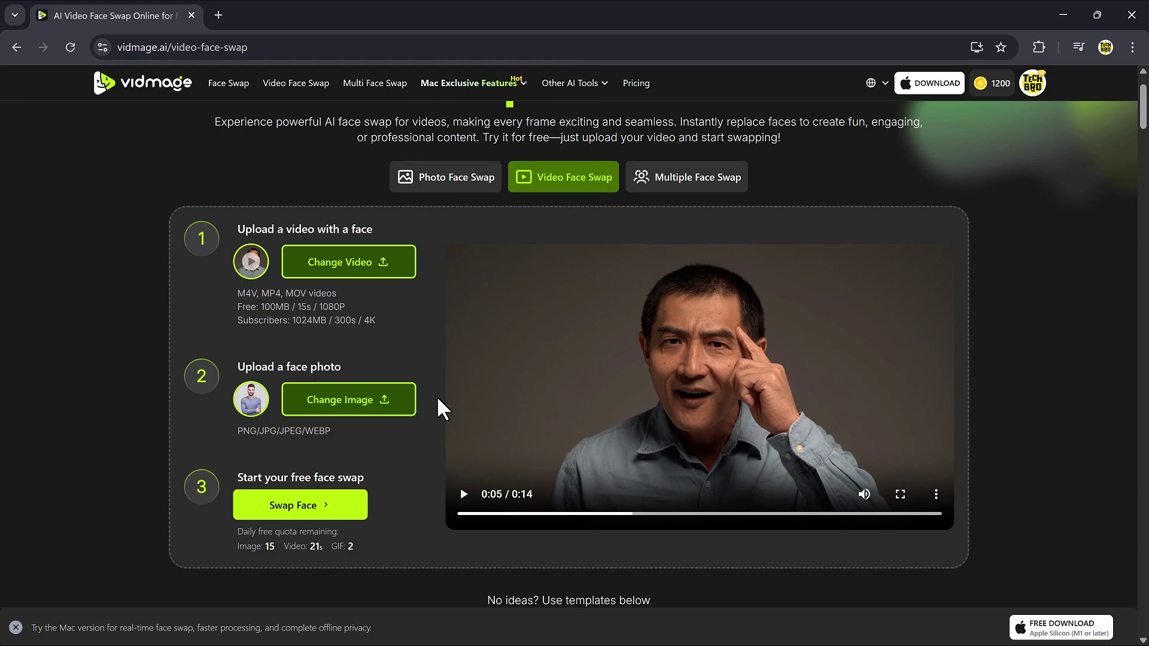
# Step: Generate the 14-second face-swapped video showing the new man's face
pyautogui.click(305, 507)
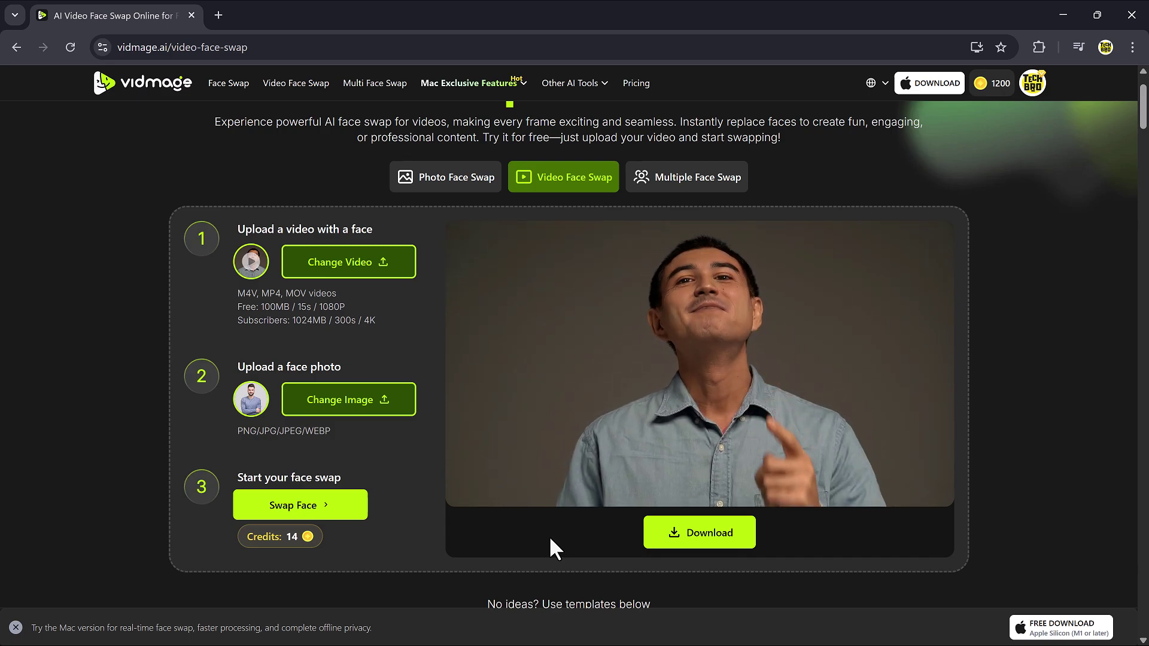
# Step: In Multiple Face Swap, upload photo 567 of three women as the group image
pyautogui.click(667, 179)
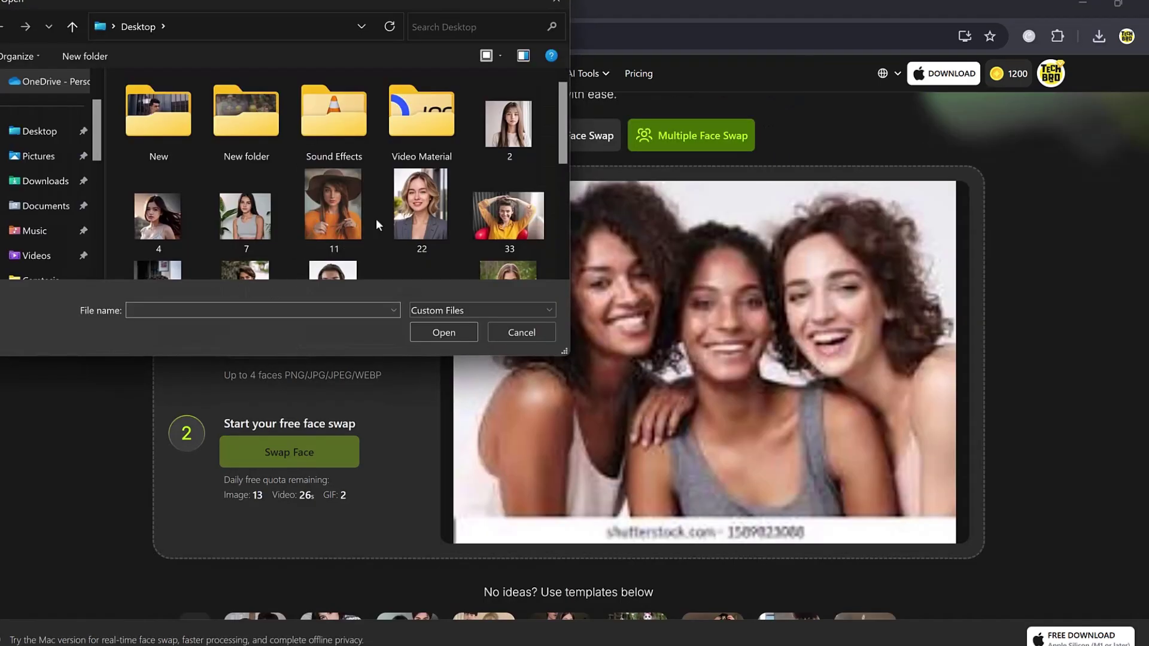
pyautogui.scroll(-5, 376, 218)
pyautogui.doubleClick(353, 99)
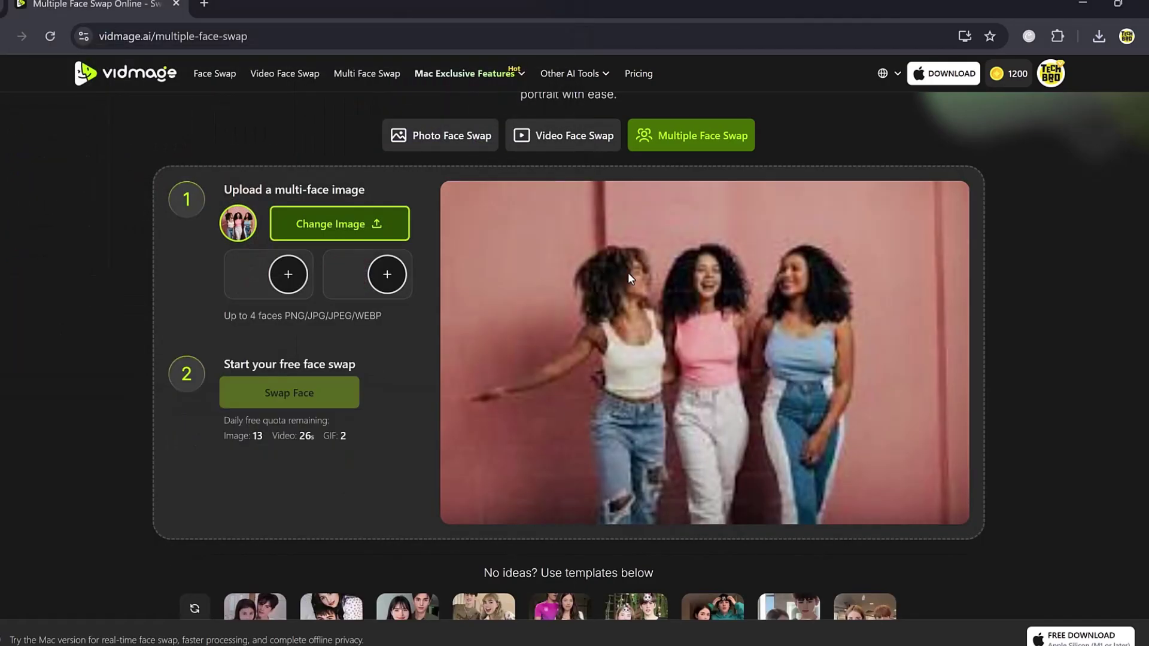
pyautogui.click(387, 274)
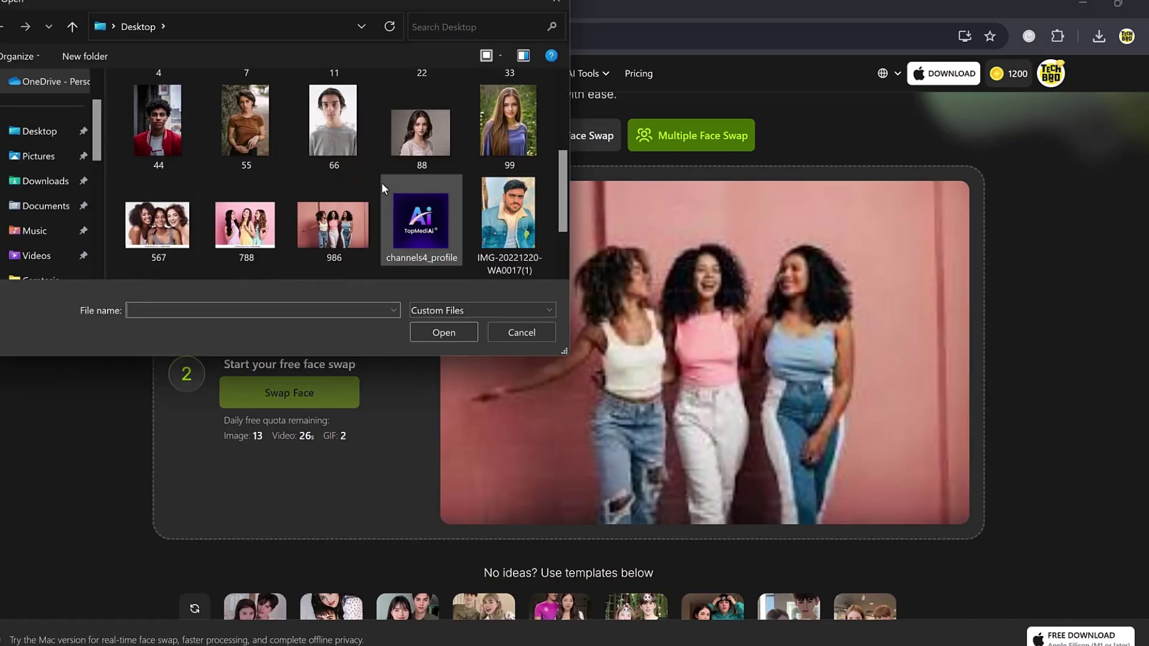
pyautogui.doubleClick(175, 229)
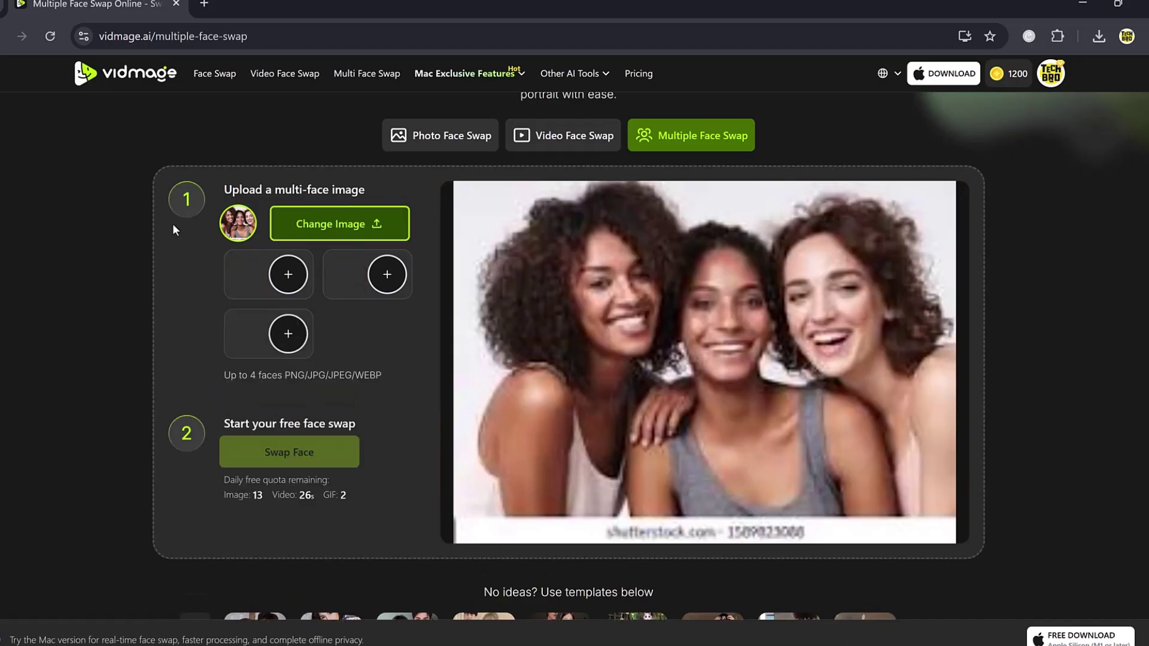
# Step: Generate the three-face swap and slide the before/after divider both ways to compare
pyautogui.click(317, 454)
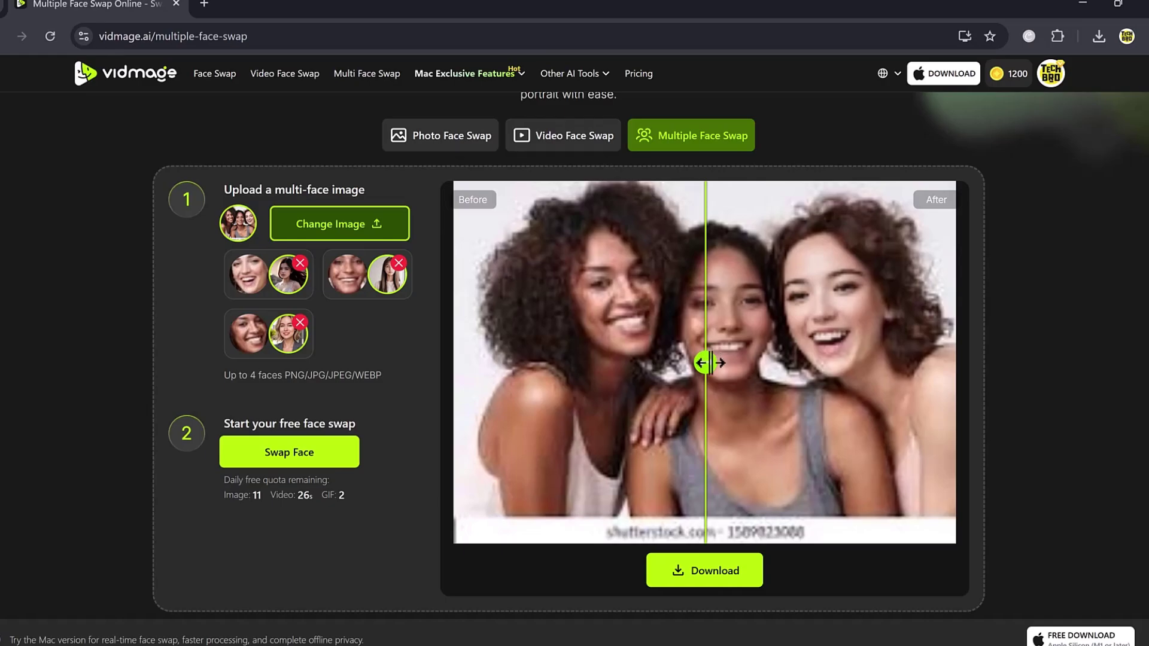
pyautogui.moveTo(709, 363); pyautogui.dragTo(950, 376)
pyautogui.moveTo(741, 383); pyautogui.dragTo(490, 416)
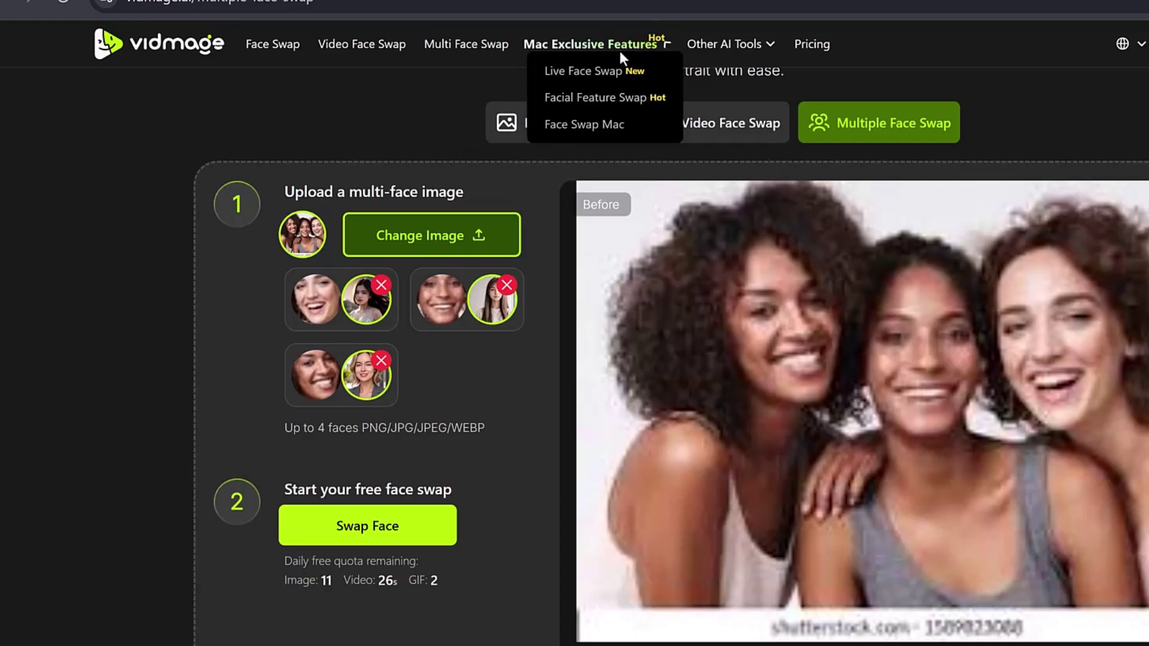
pyautogui.moveTo(575, 73)
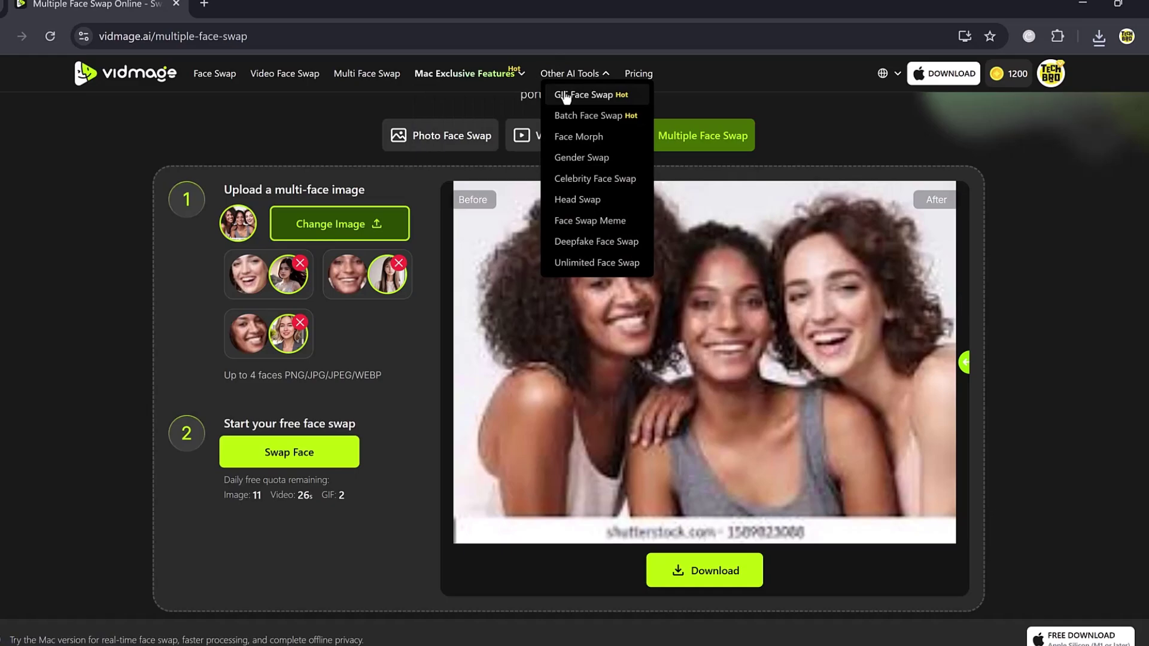
# Step: Open Batch Face Swap and upload a woman's portrait as the original image
pyautogui.click(569, 117)
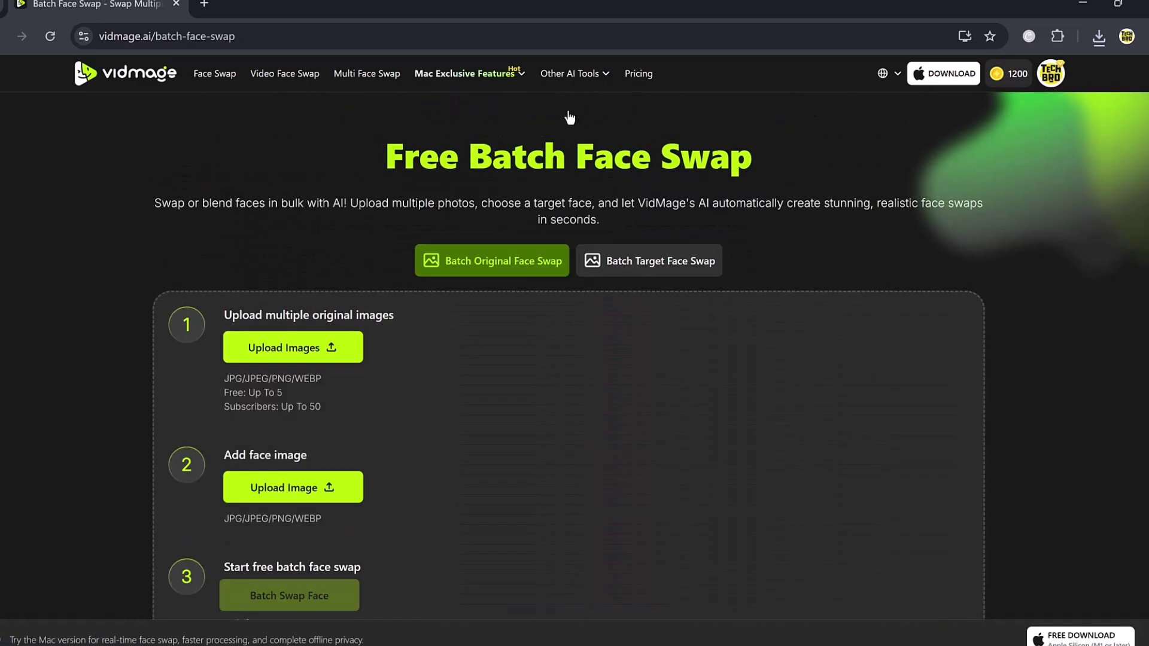
pyautogui.scroll(-1, 511, 334)
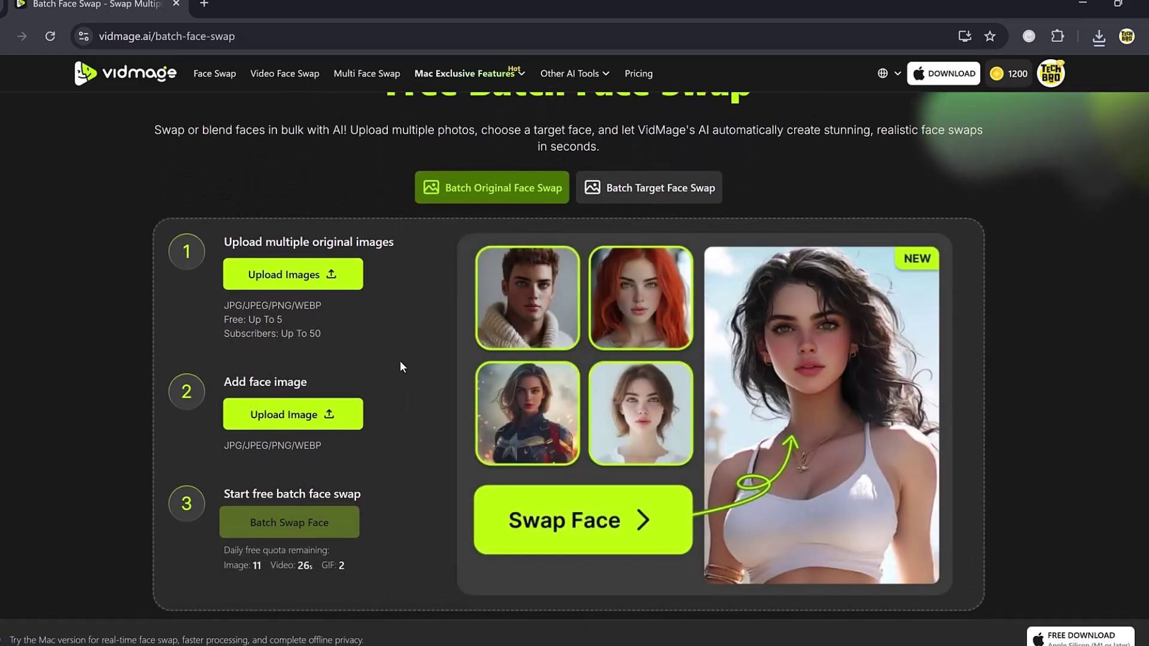
pyautogui.click(295, 272)
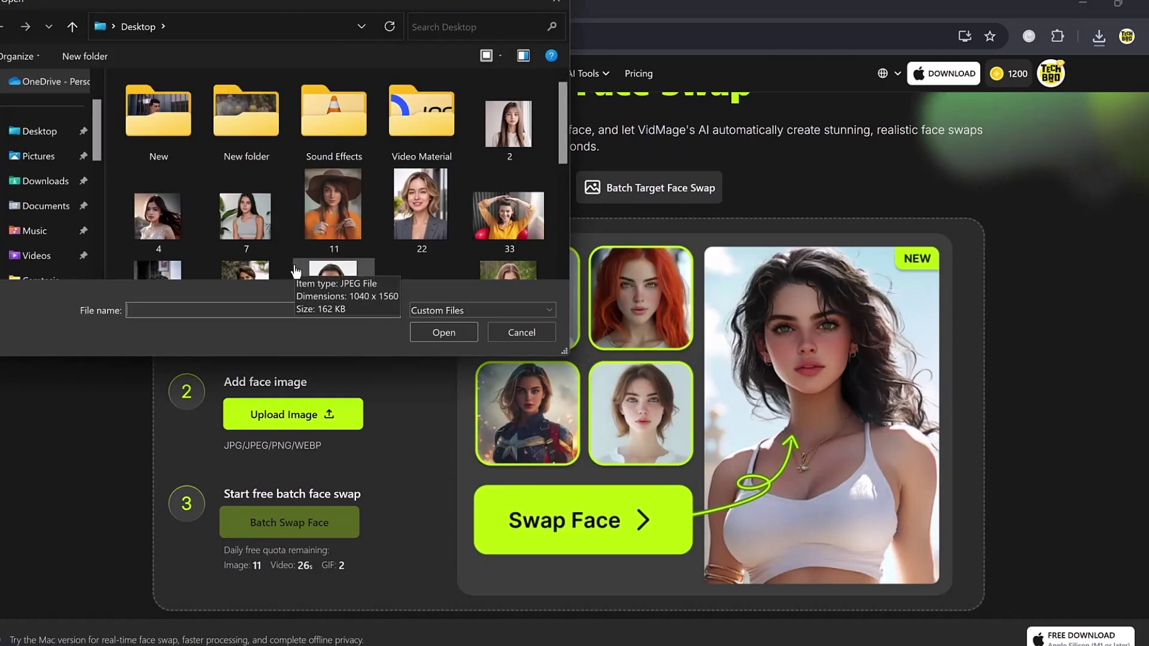
pyautogui.scroll(-3, 295, 272)
pyautogui.doubleClick(425, 144)
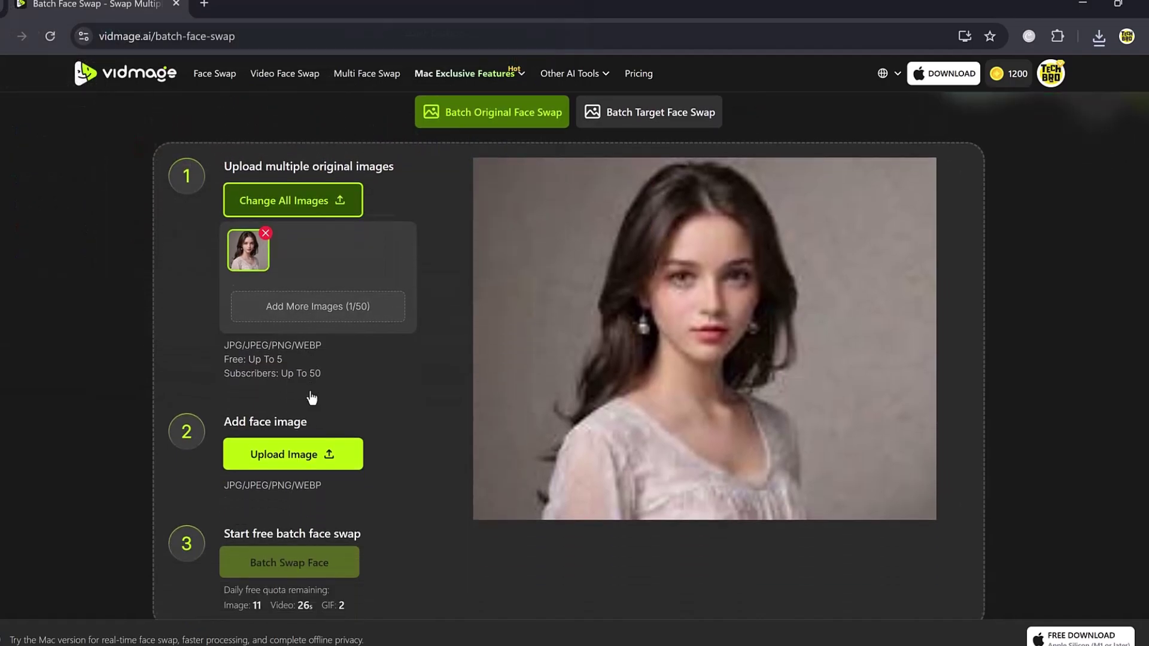
# Step: Load a woman's photo as the replacement face and start the batch swap
pyautogui.scroll(-1, 311, 398)
pyautogui.click(283, 438)
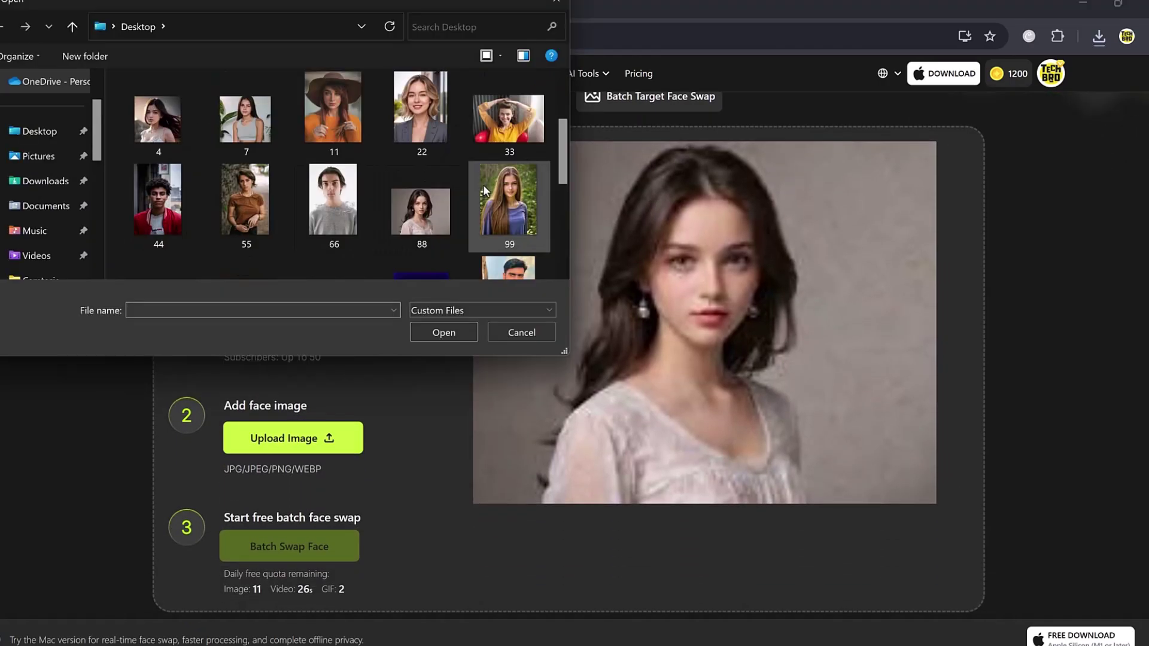
pyautogui.doubleClick(483, 184)
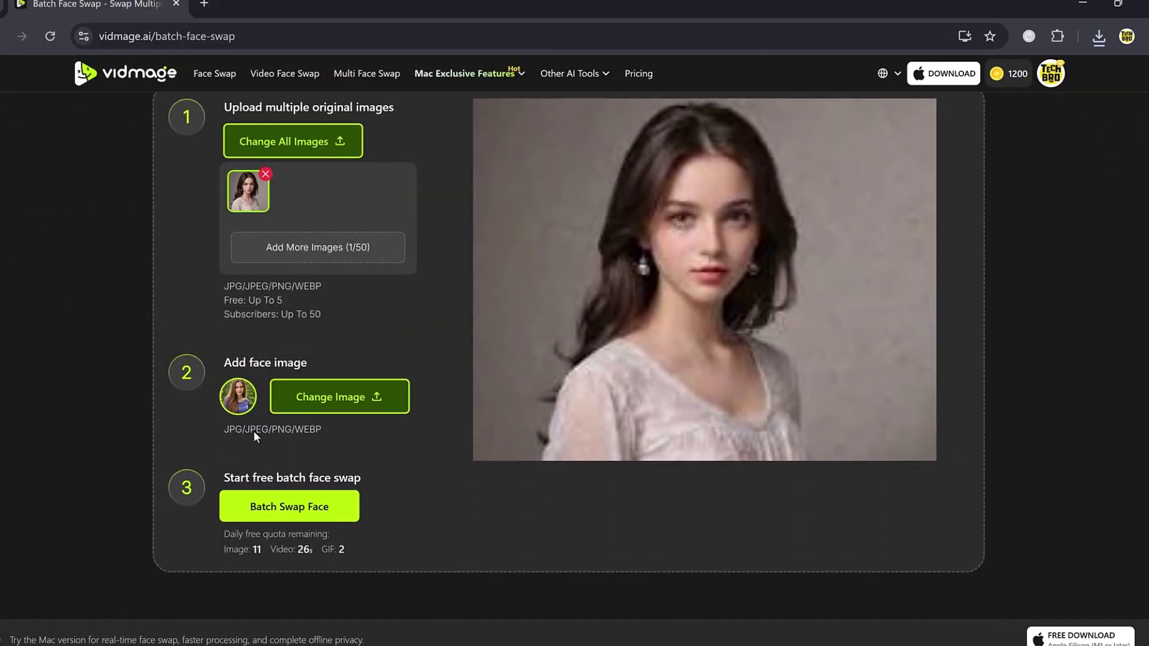
pyautogui.scroll(-1, 230, 495)
pyautogui.click(241, 516)
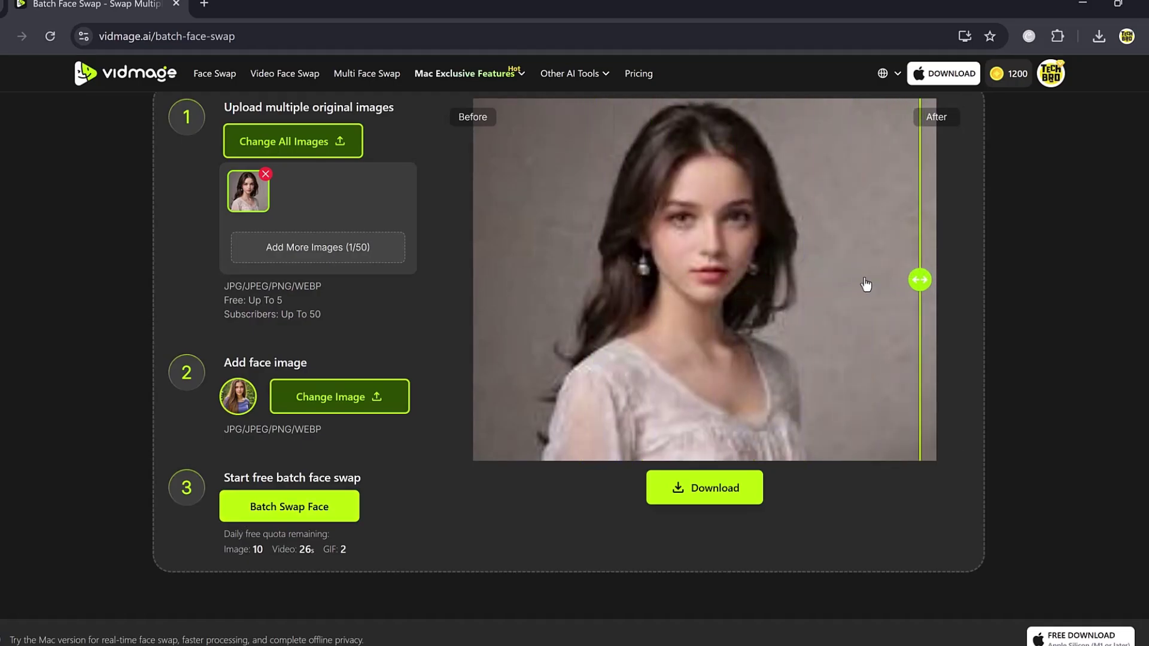
pyautogui.moveTo(570, 74)
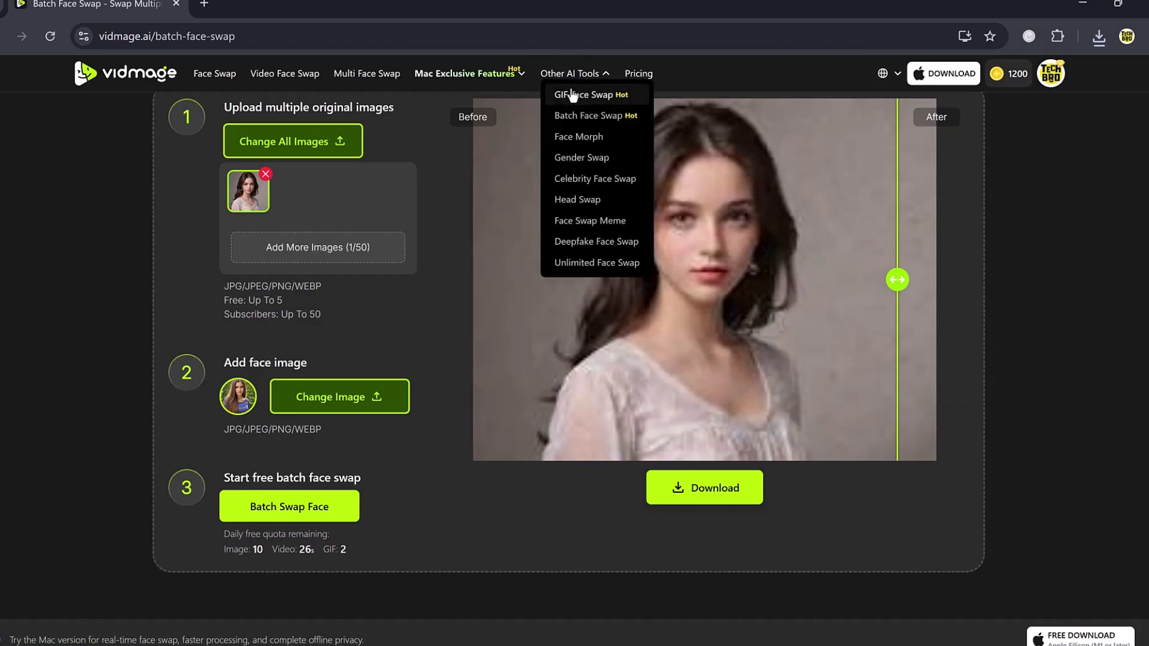
# Step: Once the batch result is ready, go to Other AI Tools > Gender Swap
pyautogui.click(574, 158)
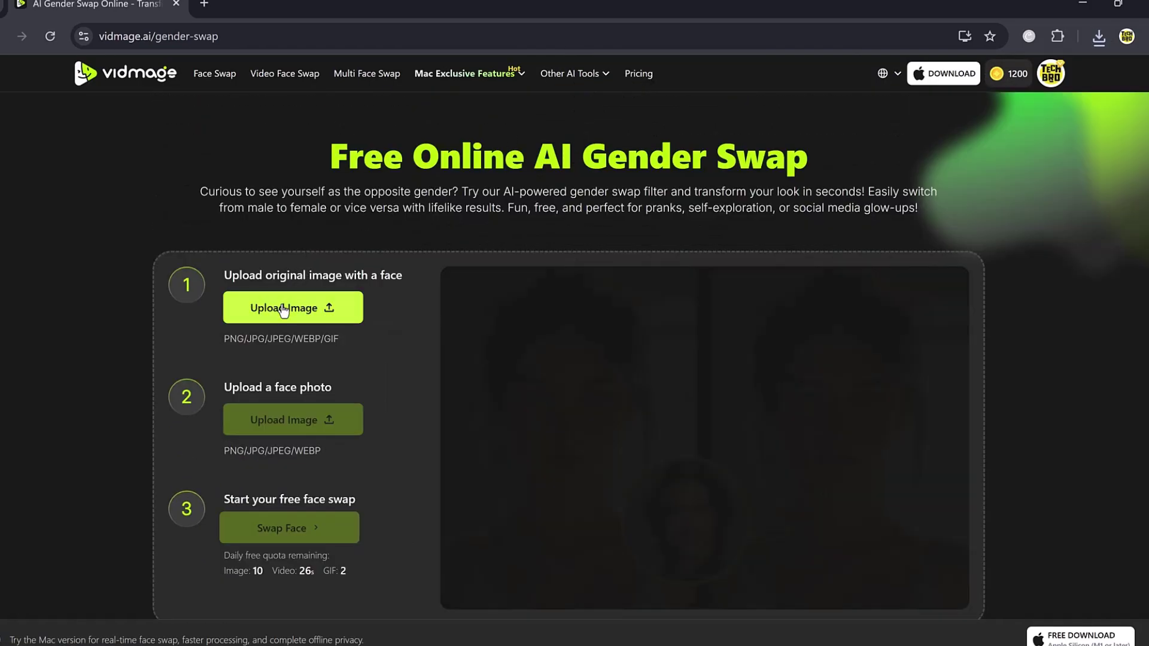
# Step: Upload image 7 of the woman in grey and face photo 44, then start the gender swap
pyautogui.click(285, 308)
pyautogui.click(244, 214)
pyautogui.doubleClick(244, 214)
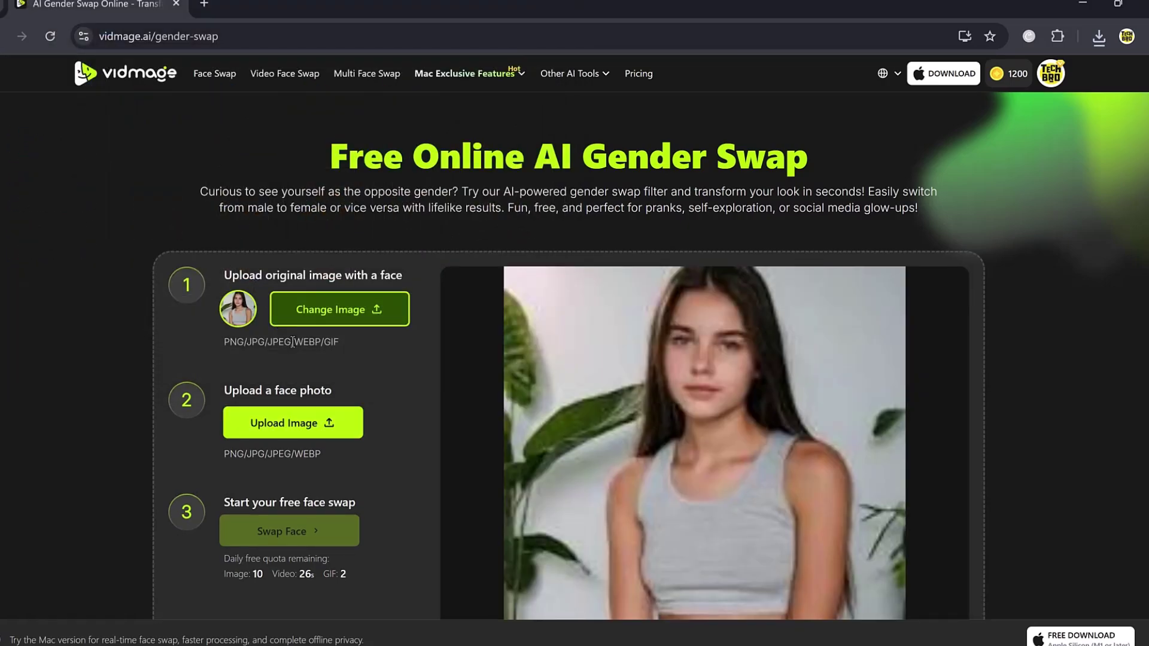
pyautogui.scroll(-1, 293, 341)
pyautogui.click(292, 369)
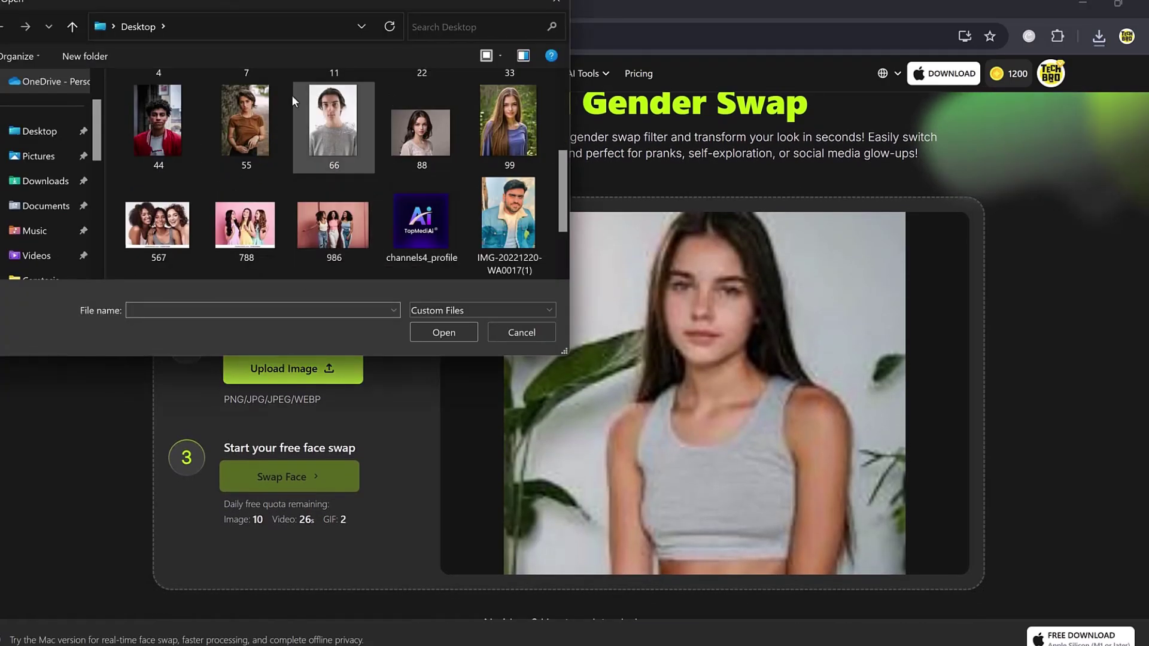
pyautogui.doubleClick(171, 123)
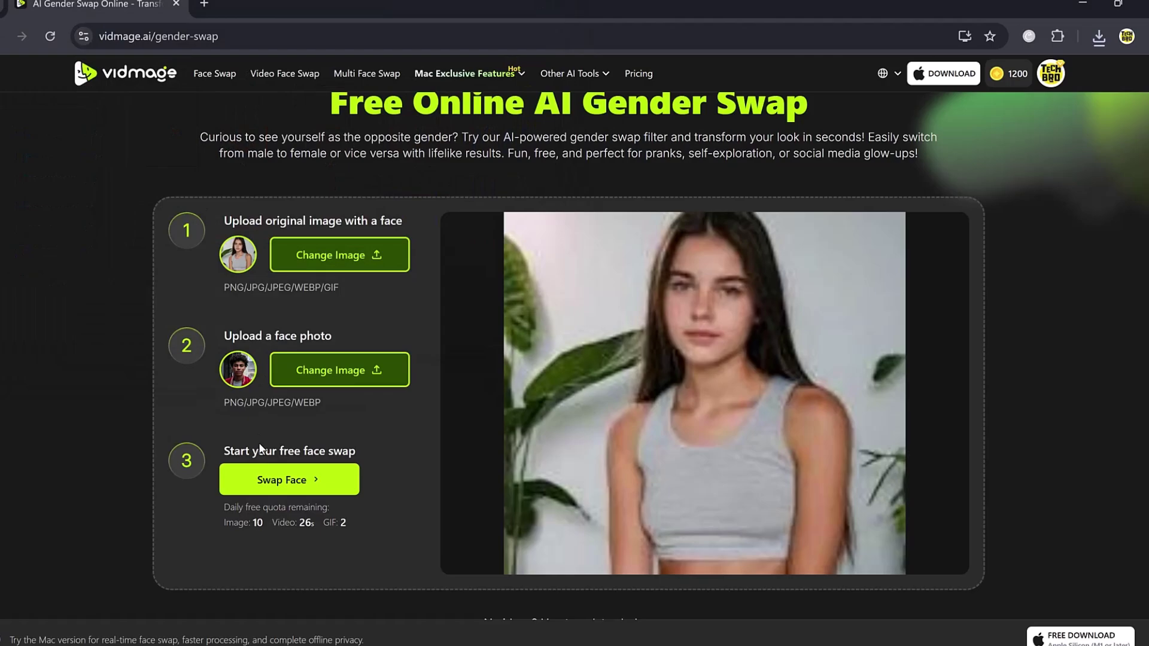
pyautogui.click(261, 484)
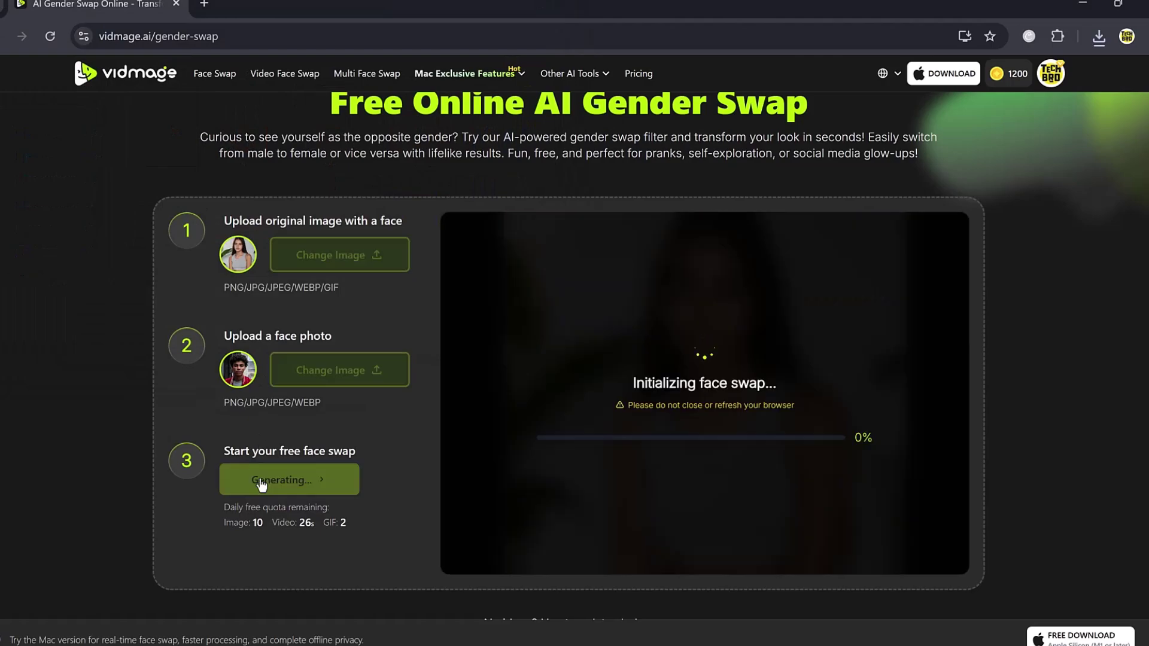